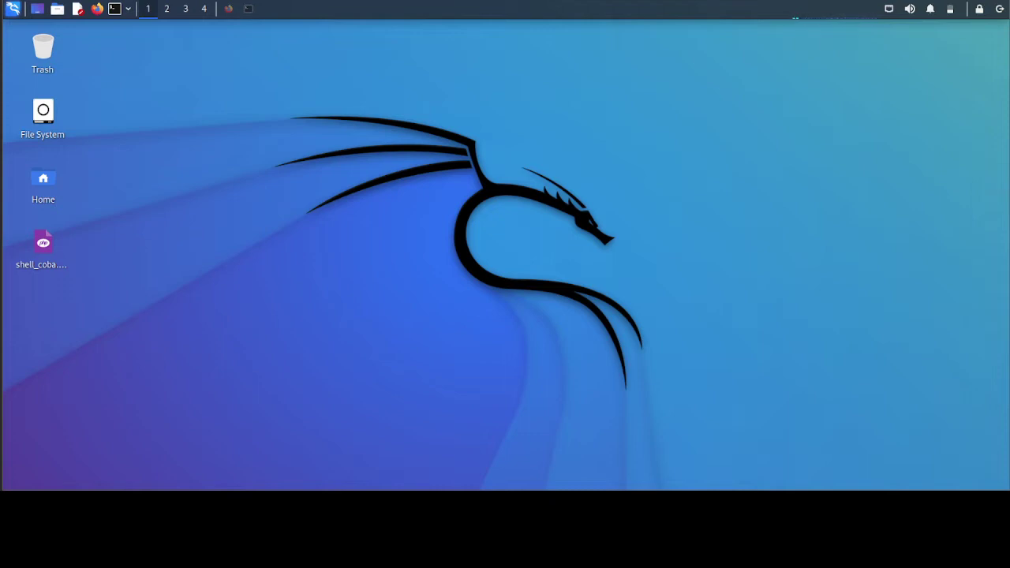
- Check the target's address 192.168.1.12 on the Metasploitable console, then scroll the DVWA welcome page
click(228, 9)
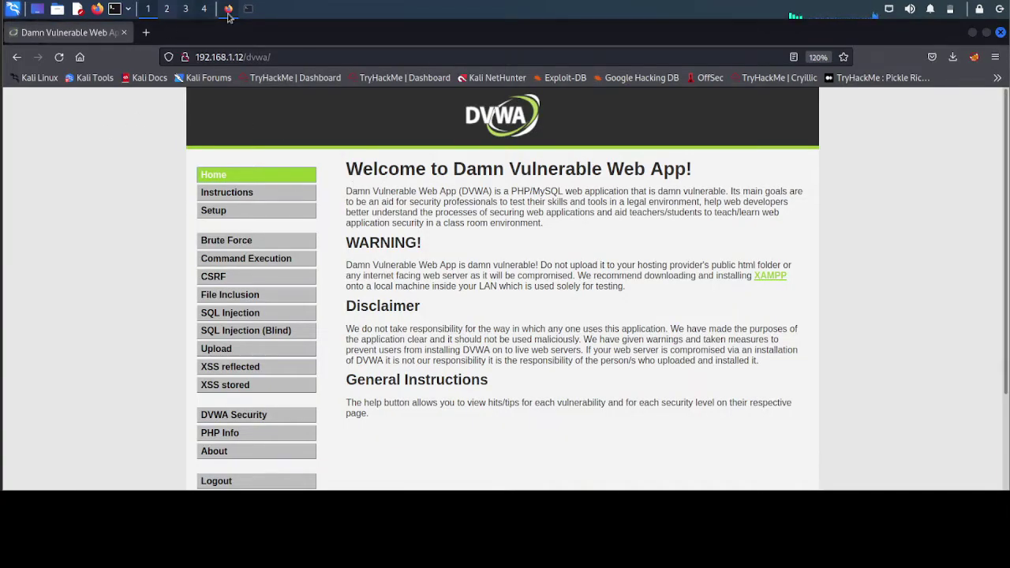
click(115, 8)
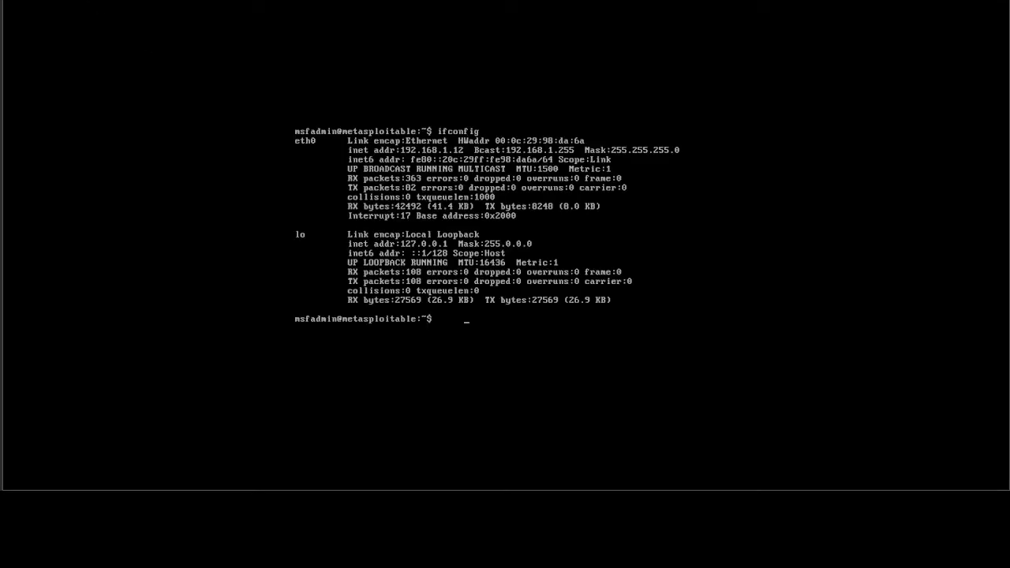
click(256, 5)
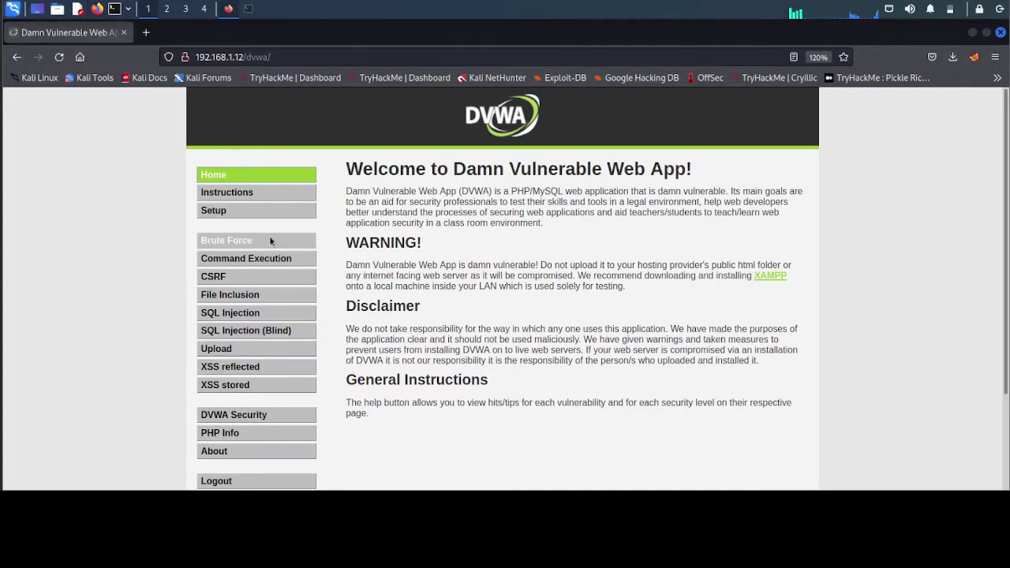
scroll(296, 414, down, 3)
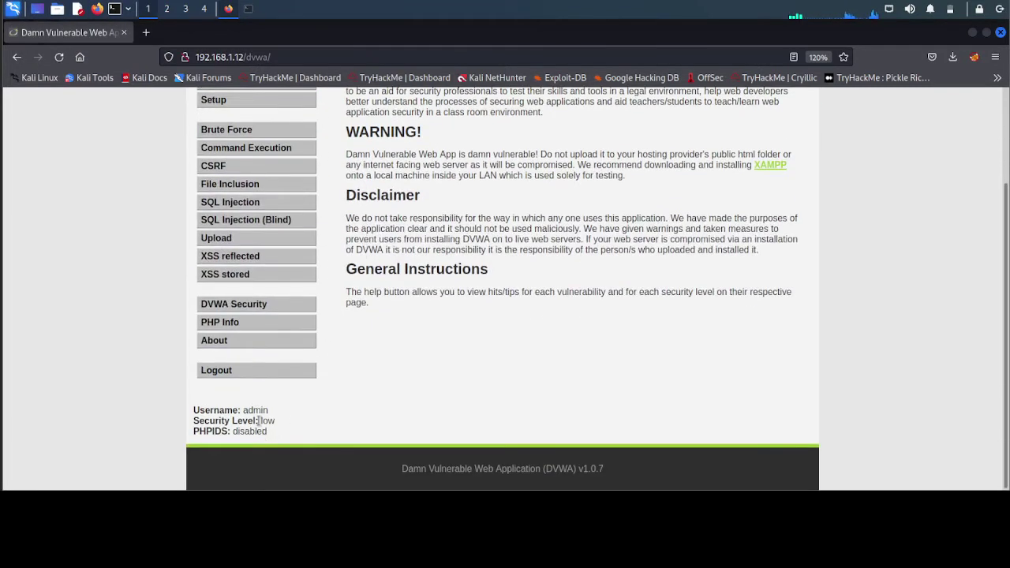
- Set the DVWA Security level to medium, submit it, and zoom the page in
click(234, 307)
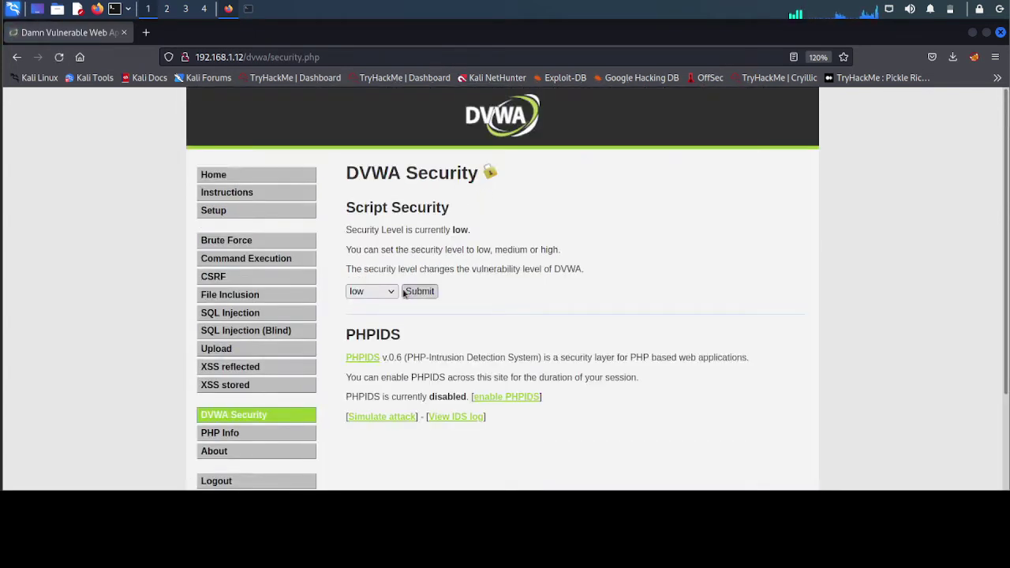
click(388, 292)
click(386, 317)
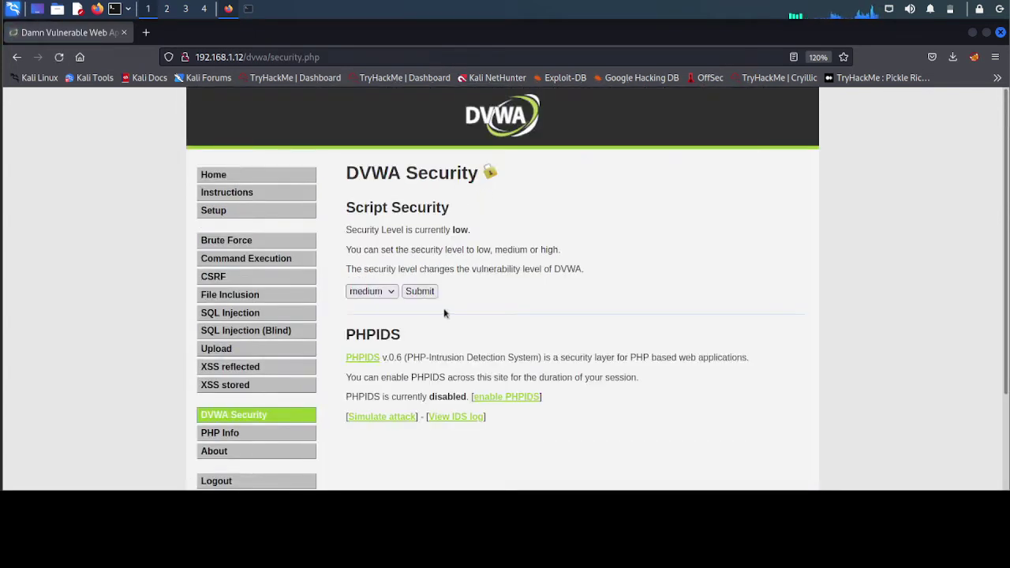
click(419, 291)
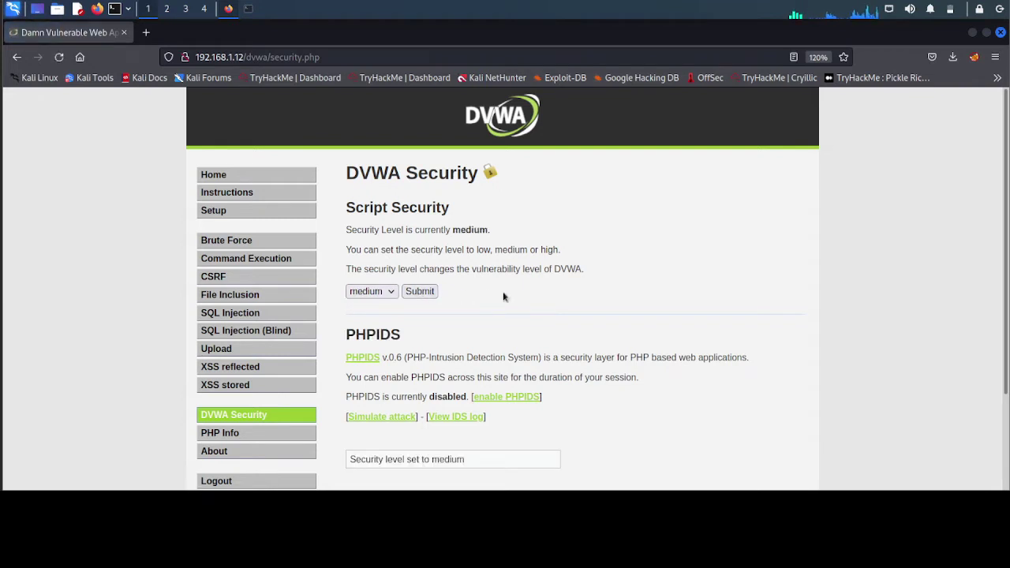
scroll(504, 297, down, 3)
scroll(504, 297, up, 3)
key(ctrl+plus)
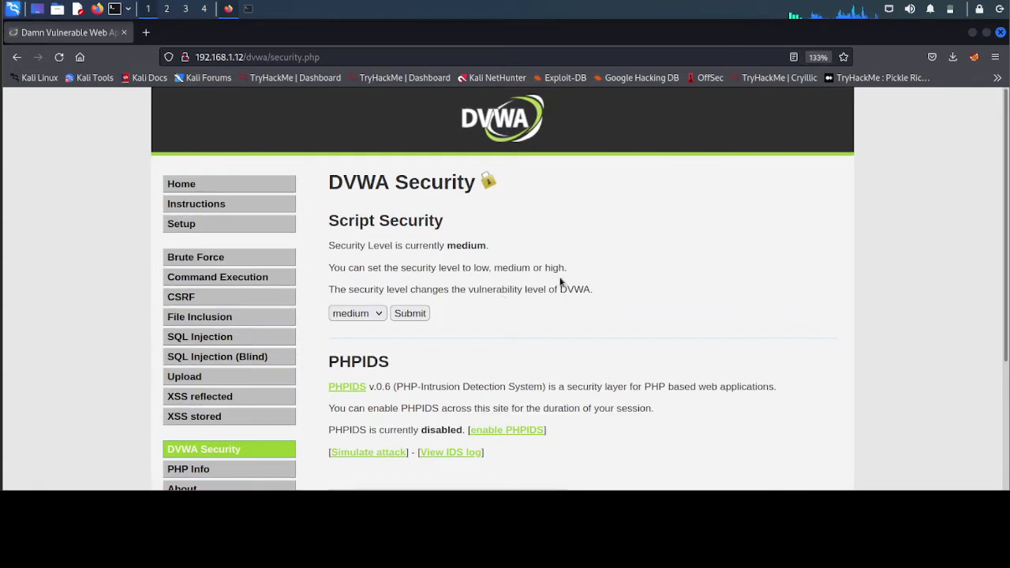
- Open the File Upload page and view its source code
click(202, 378)
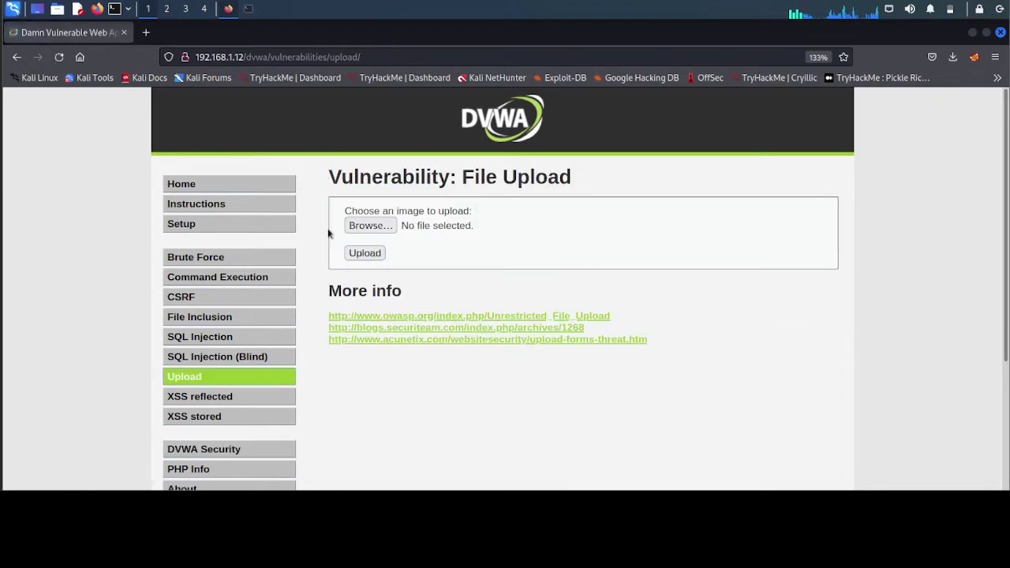
drag(346, 211, 411, 213)
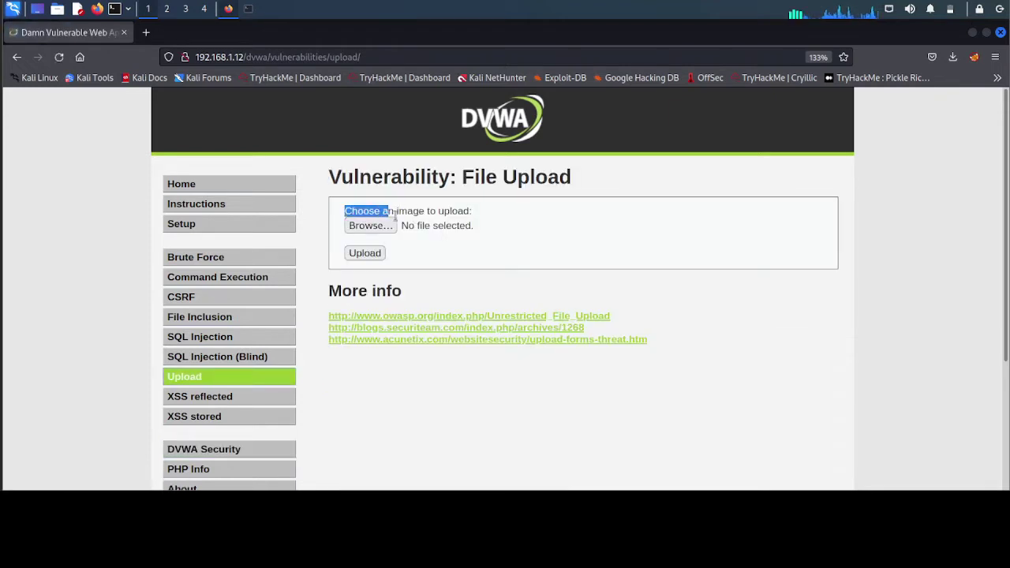
click(555, 236)
scroll(711, 357, down, 1)
scroll(710, 358, down, 1)
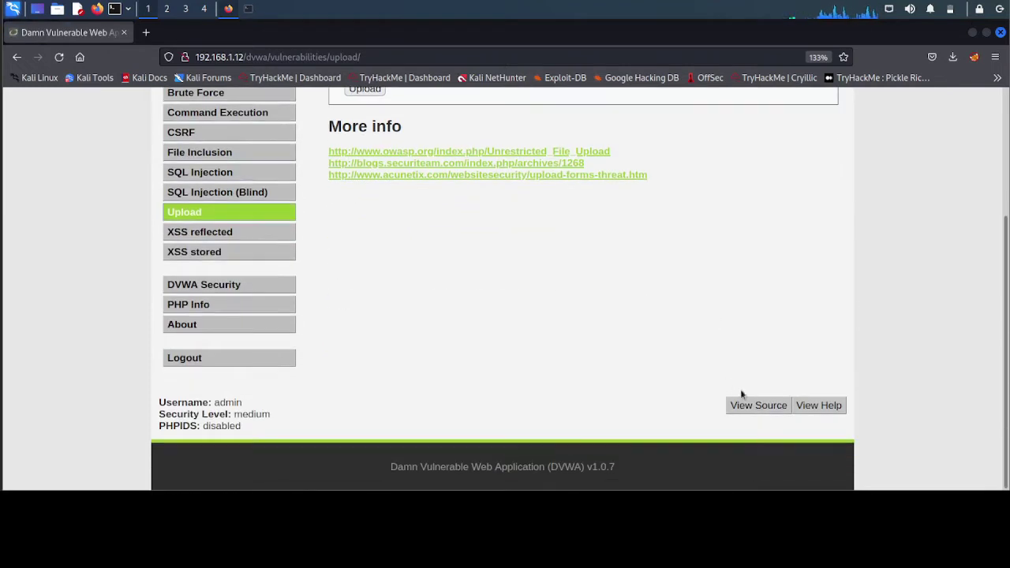
click(763, 413)
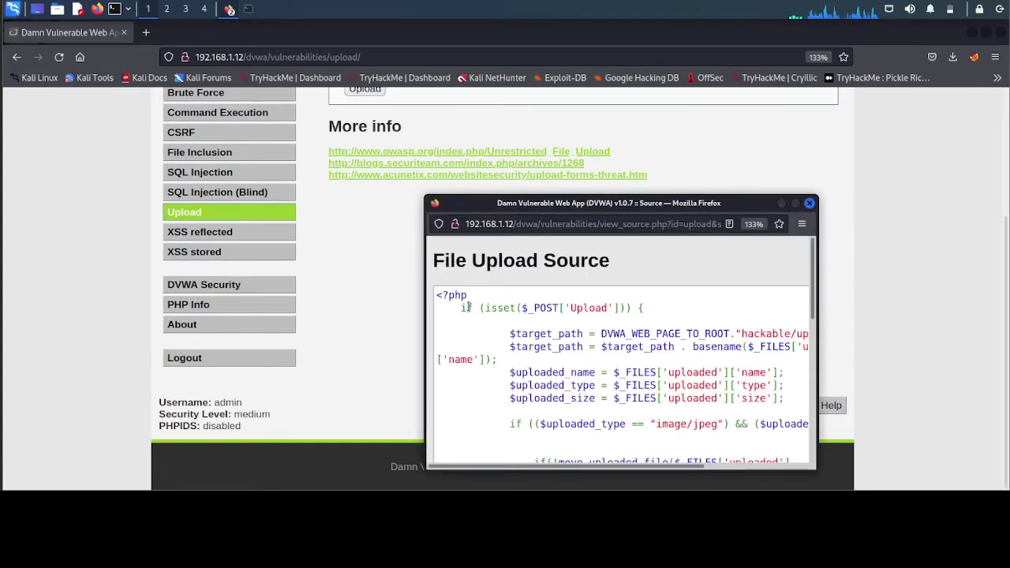
- Highlight the Upload submission check and the image/jpeg type check in the source
drag(460, 307, 648, 316)
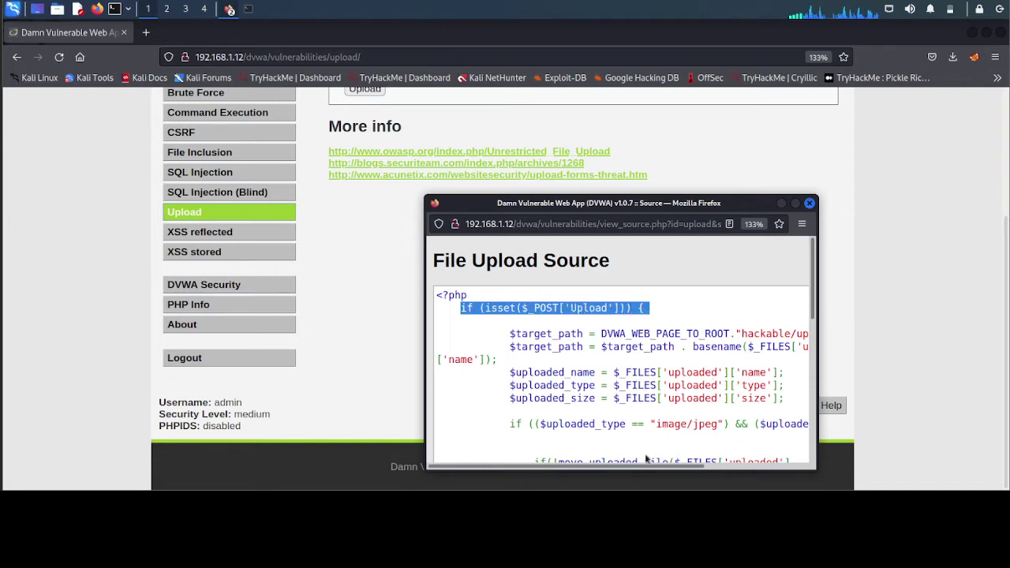
mouse_move(645, 467)
mouse_down()
mouse_move(741, 468)
mouse_move(695, 472)
mouse_up()
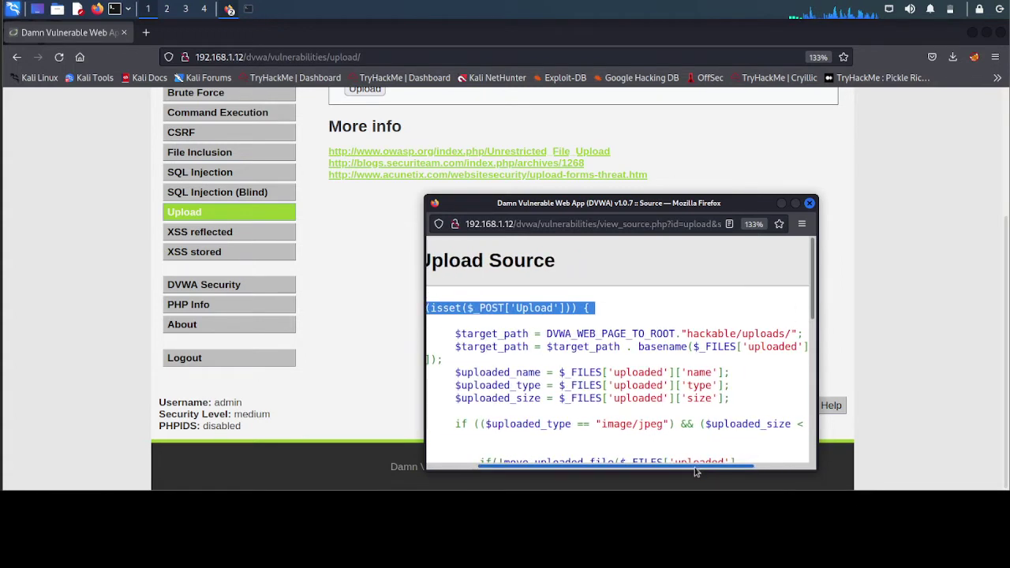
drag(696, 471, 637, 472)
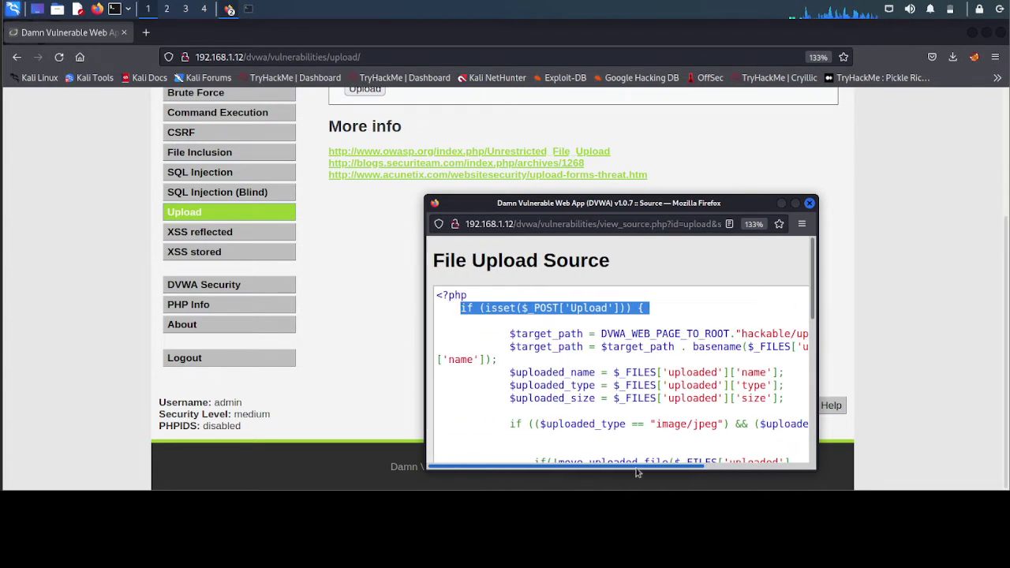
scroll(734, 402, down, 3)
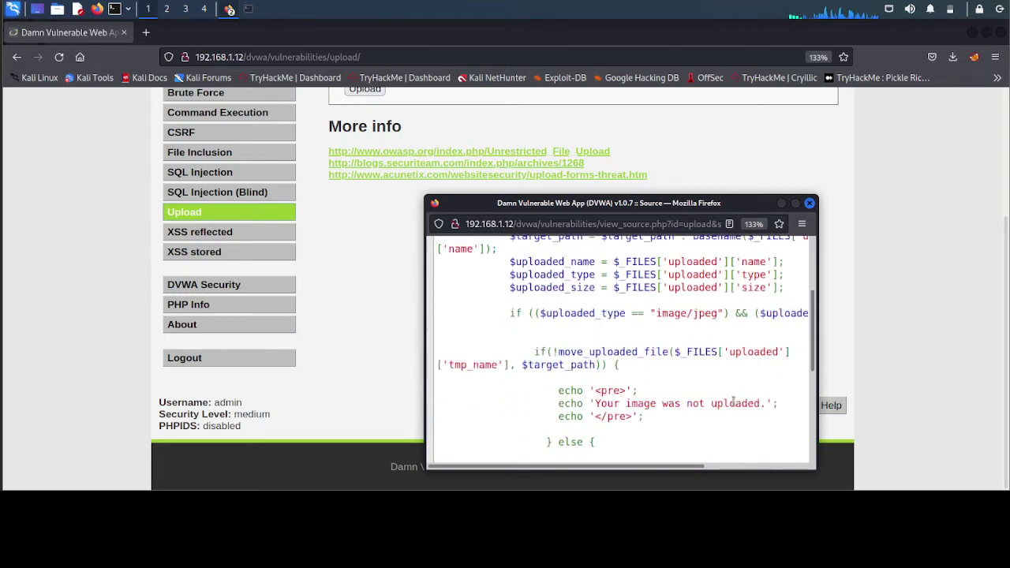
scroll(687, 308, down, 2)
scroll(687, 309, up, 2)
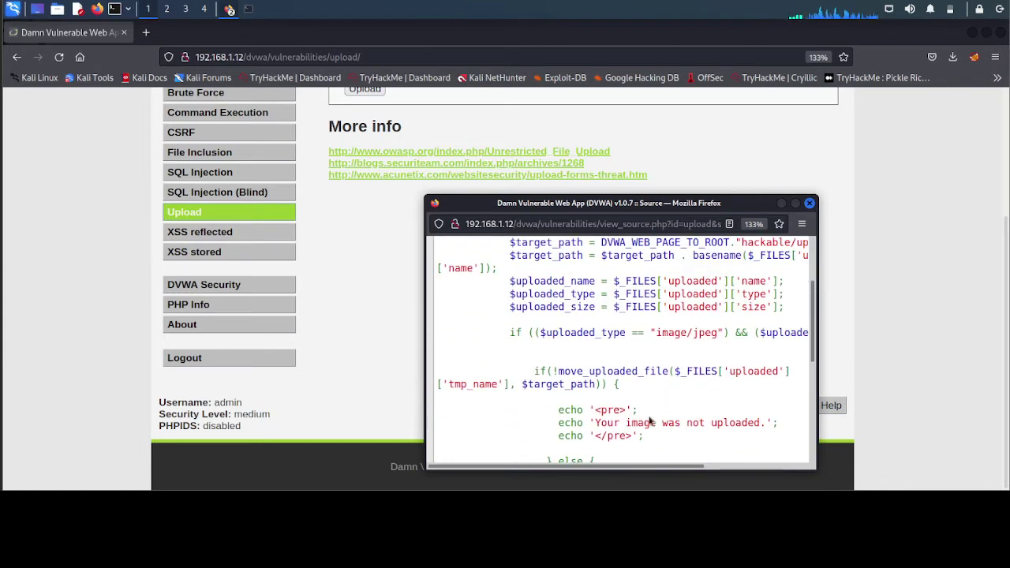
drag(633, 470, 749, 470)
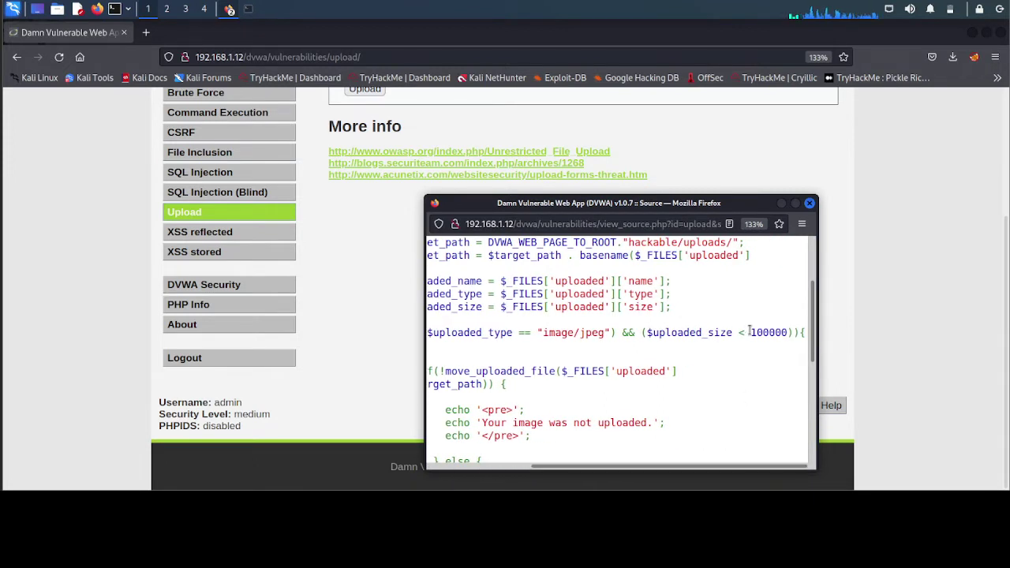
- Highlight the 100000 size limit and final else branch, then close the source window
drag(750, 332, 787, 332)
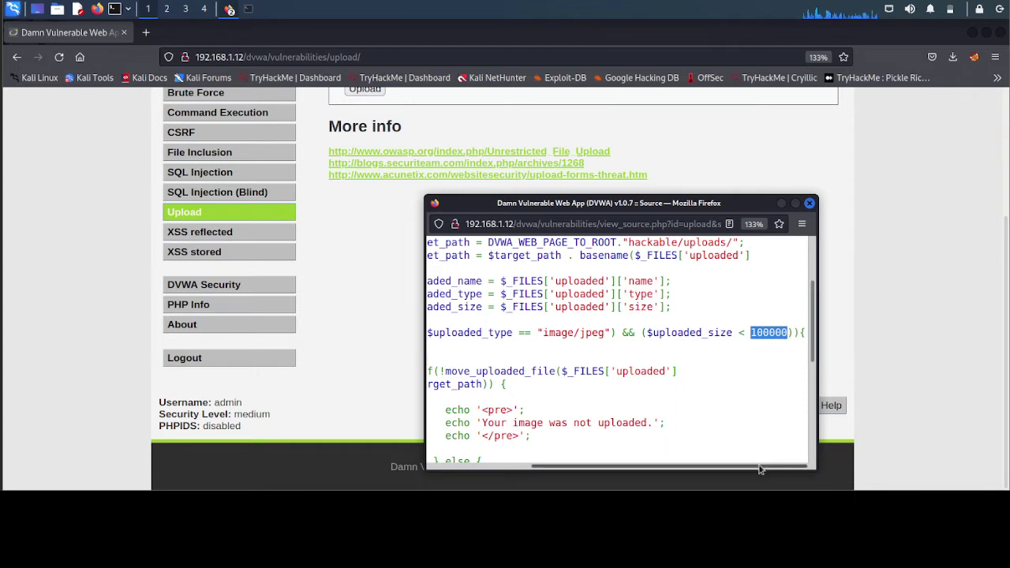
drag(758, 469, 758, 469)
drag(758, 469, 678, 471)
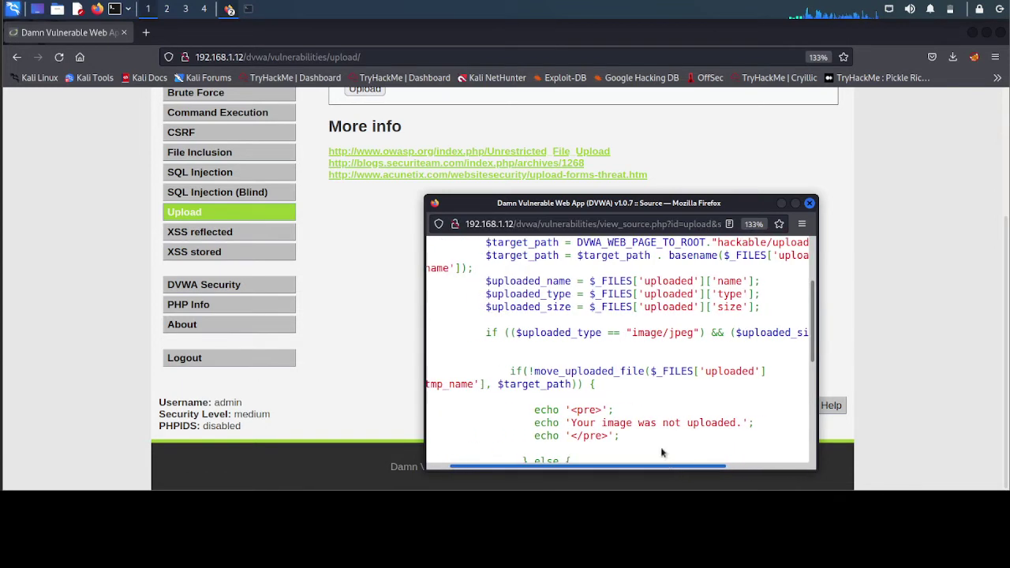
scroll(603, 418, down, 5)
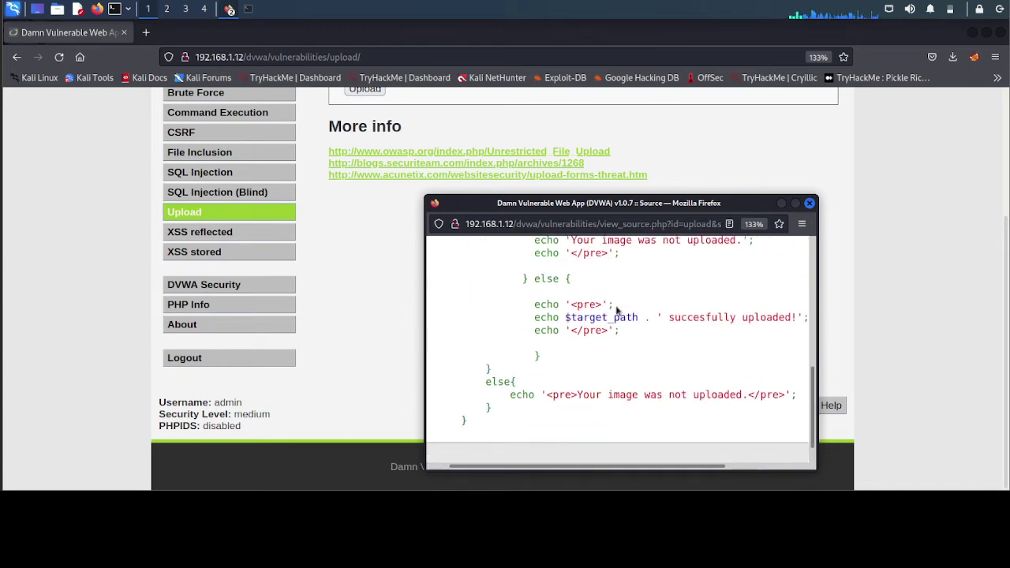
scroll(706, 331, up, 2)
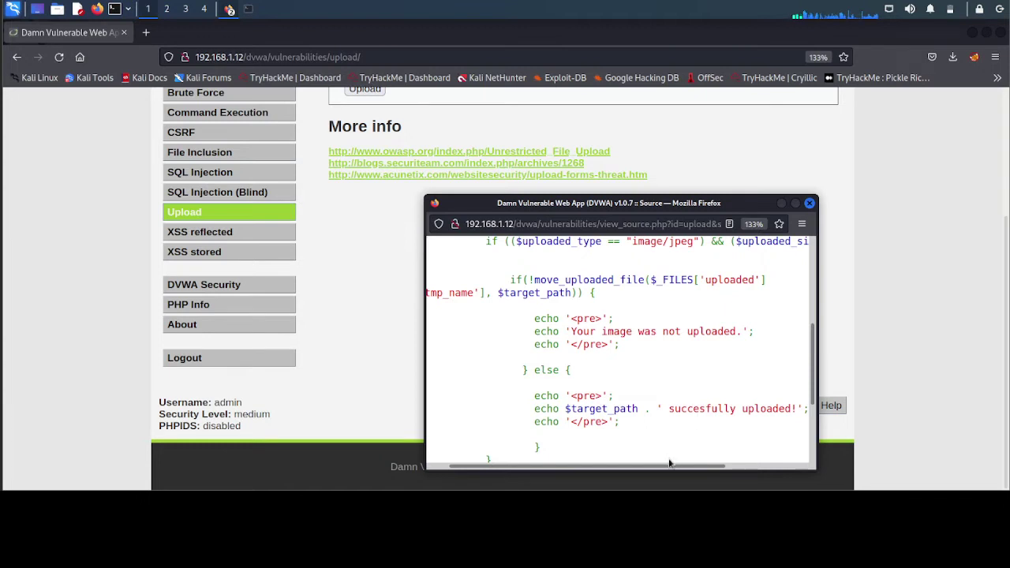
drag(672, 469, 651, 469)
scroll(668, 406, down, 3)
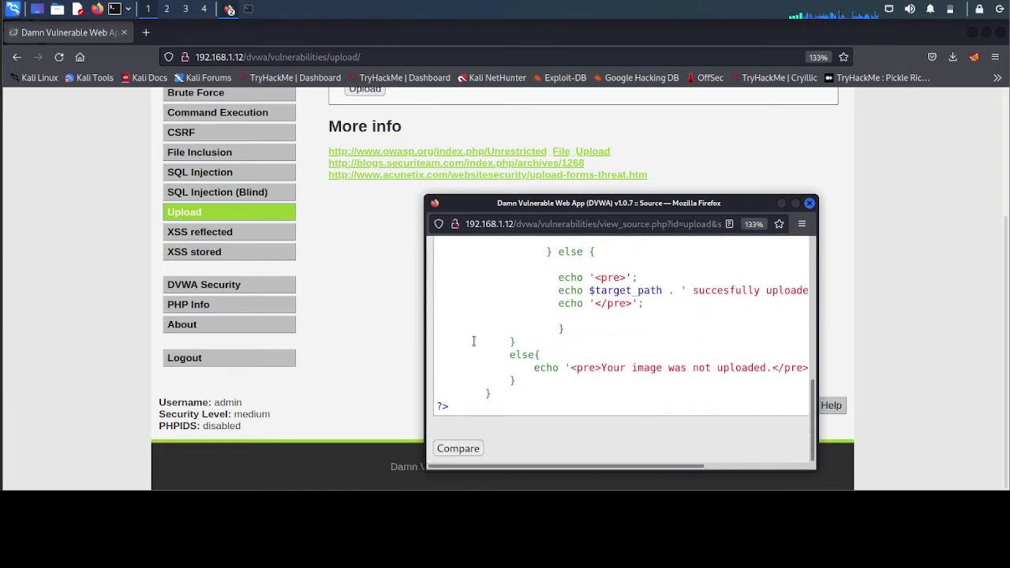
drag(503, 357, 545, 357)
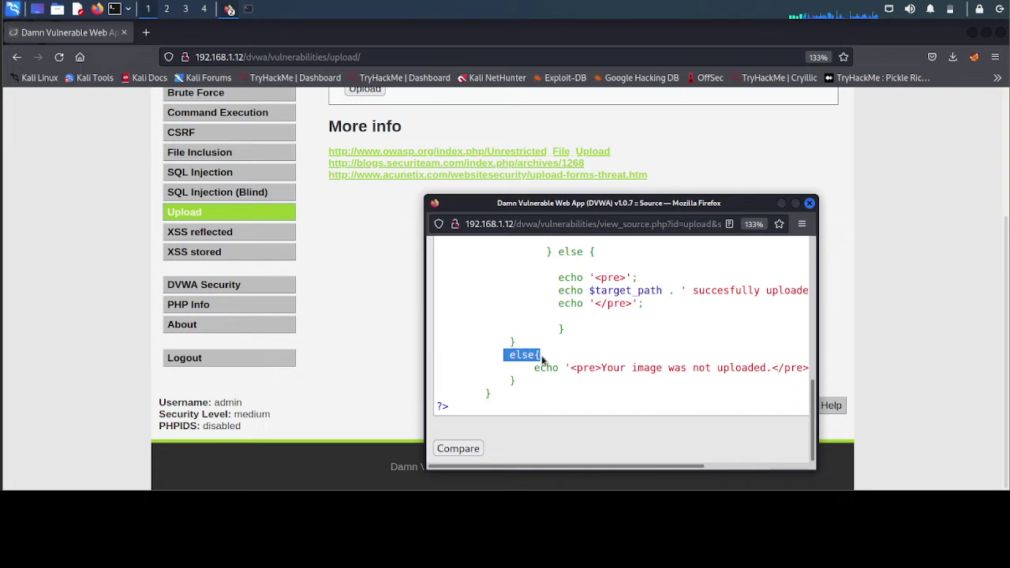
click(810, 207)
scroll(669, 256, up, 1)
scroll(668, 256, up, 3)
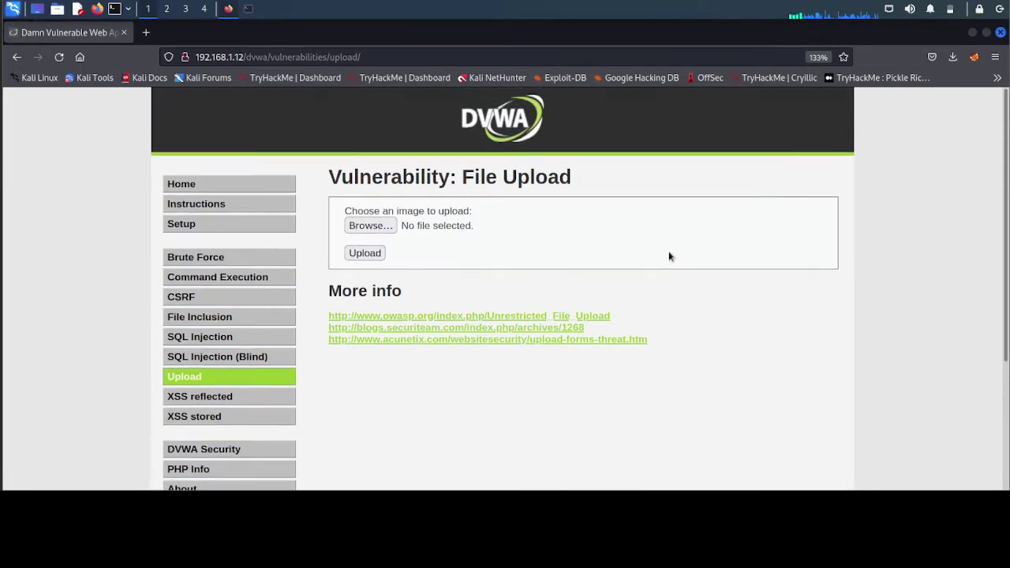
click(358, 227)
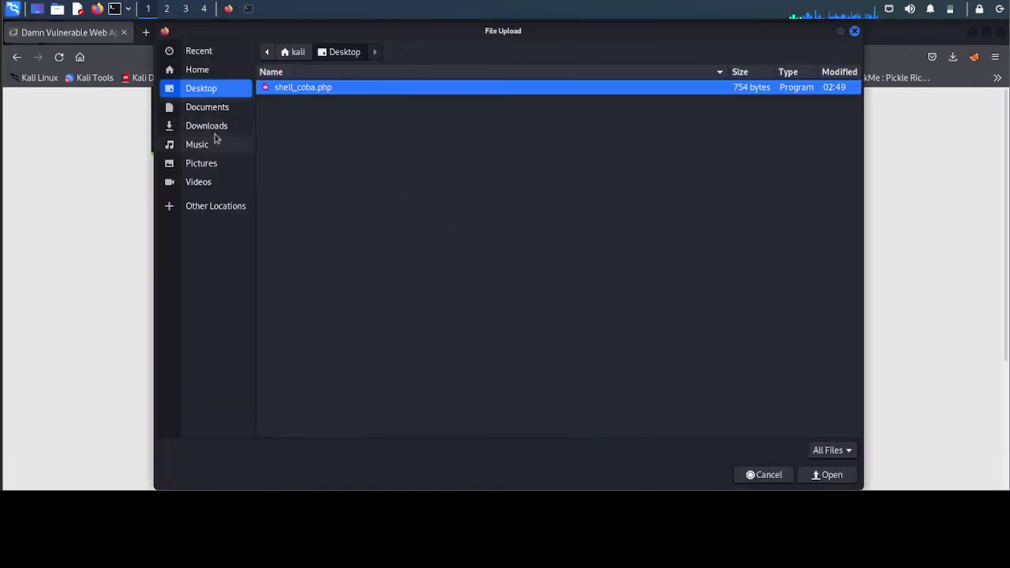
click(201, 128)
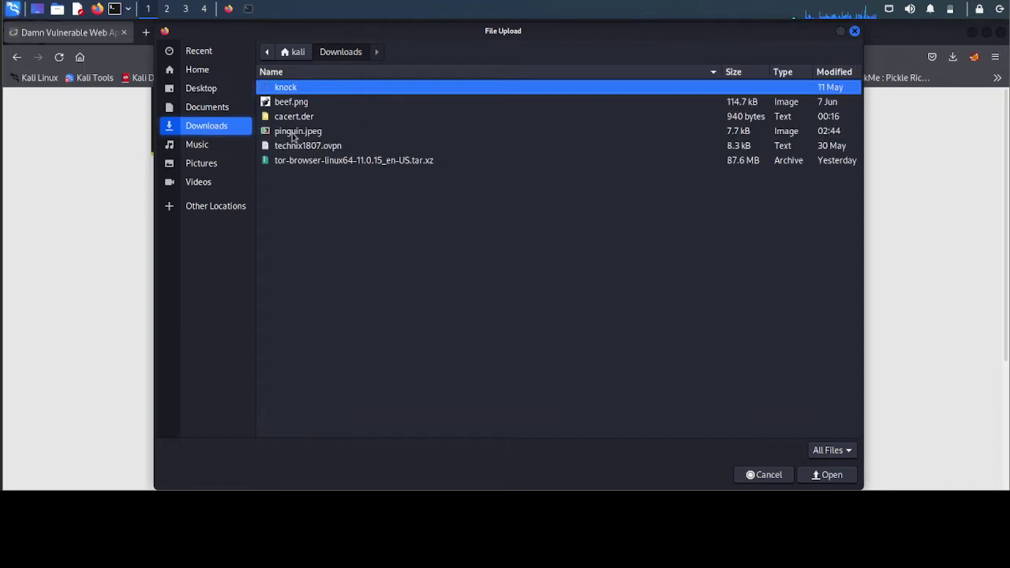
click(294, 132)
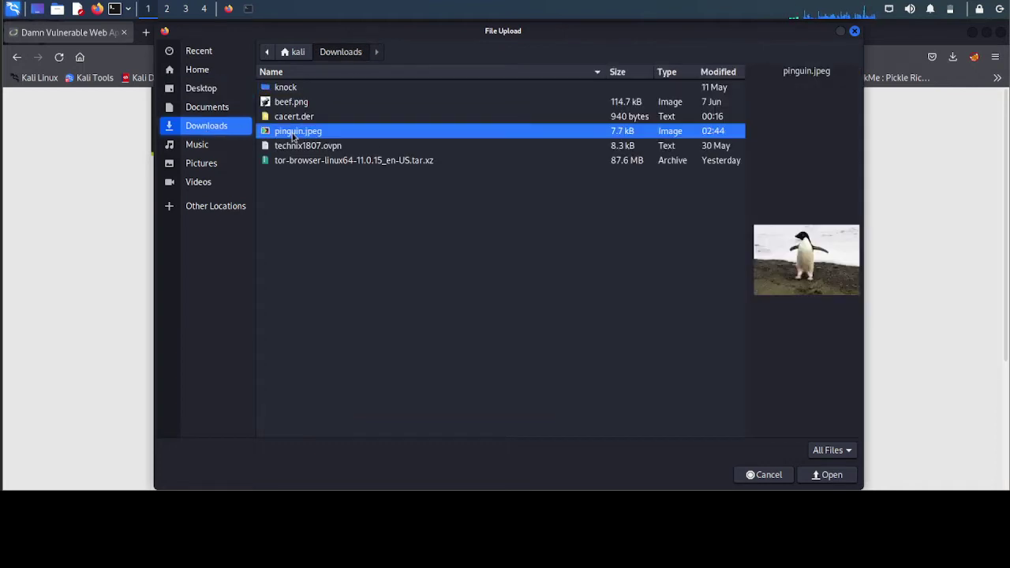
click(818, 477)
click(365, 254)
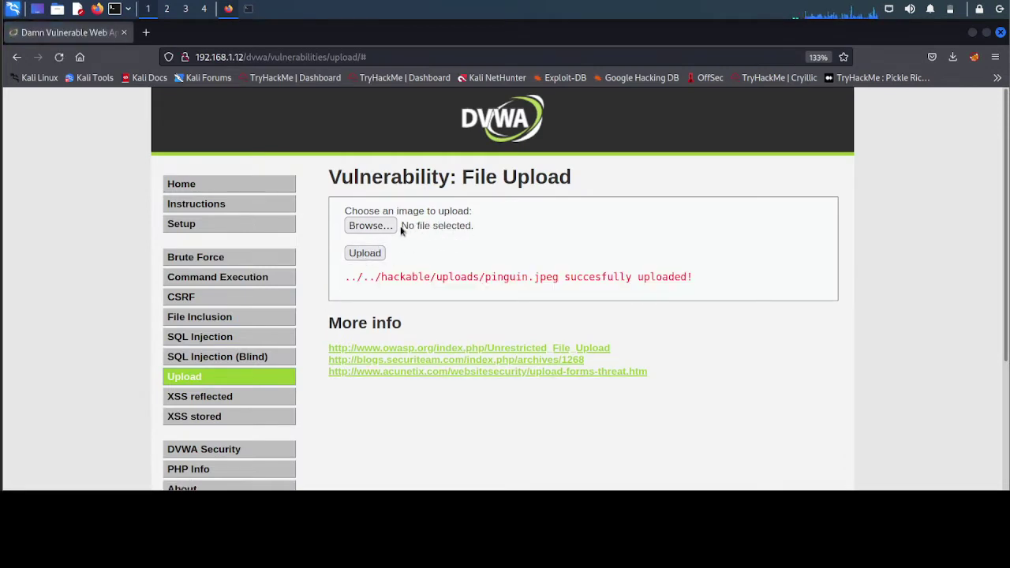
drag(564, 277, 686, 277)
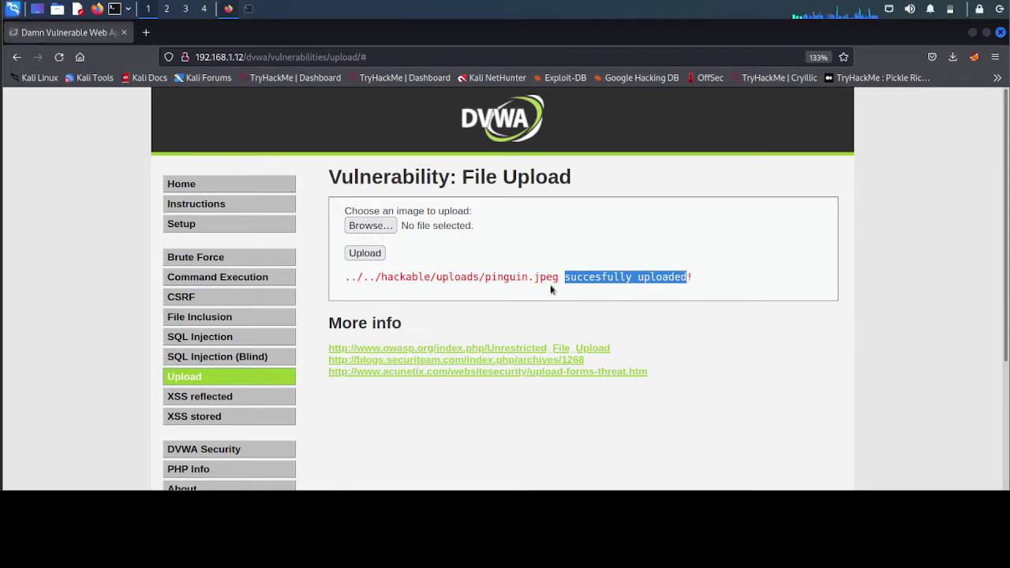
drag(534, 276, 558, 277)
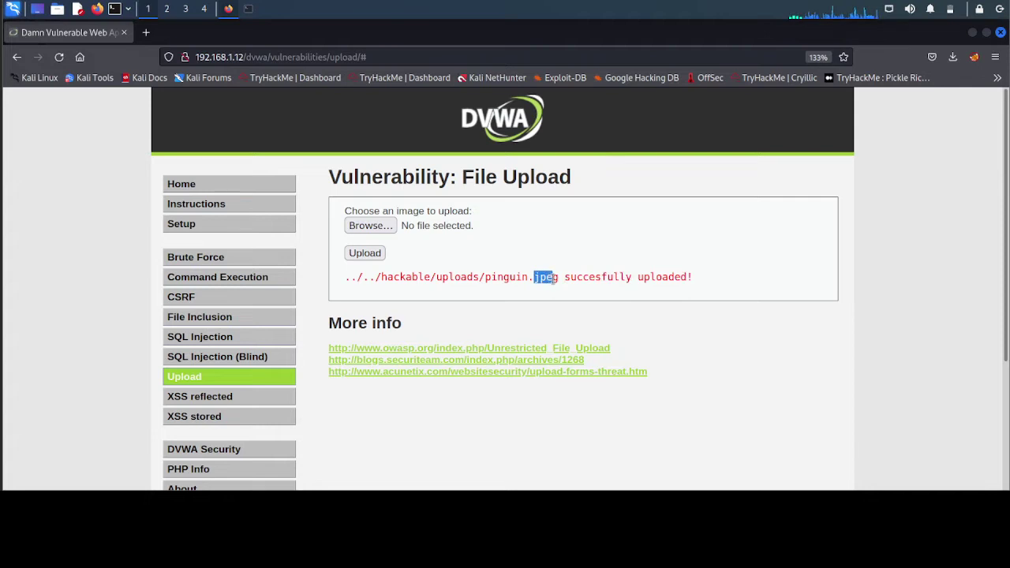
click(515, 309)
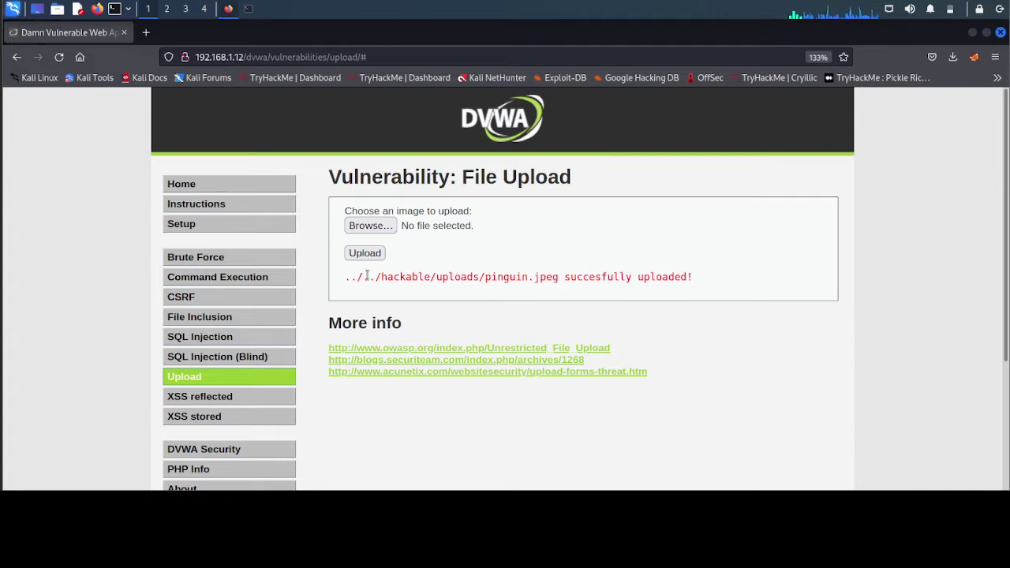
- Choose shell_coba.php from Home > Desktop as the file to upload
click(373, 226)
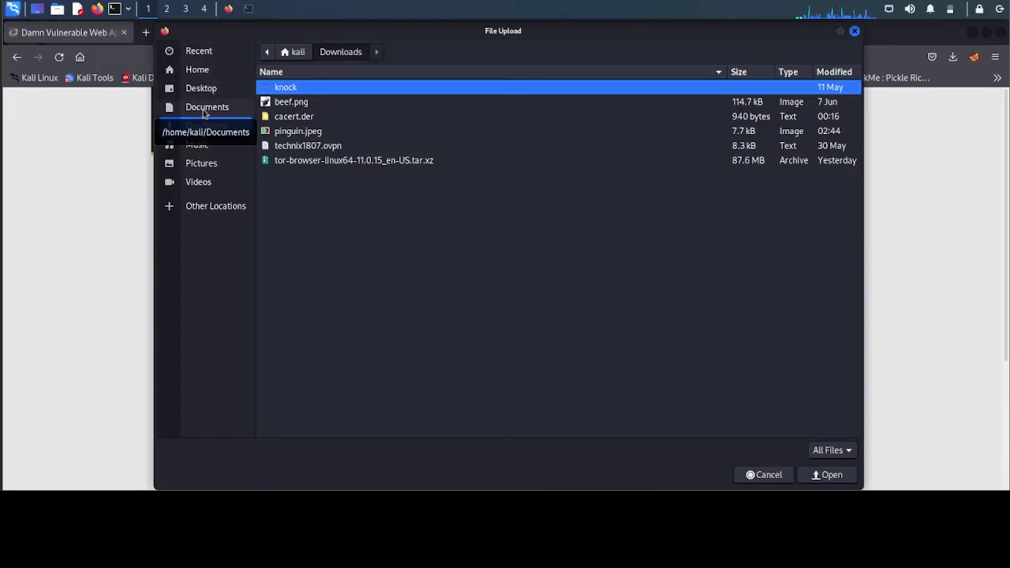
click(204, 73)
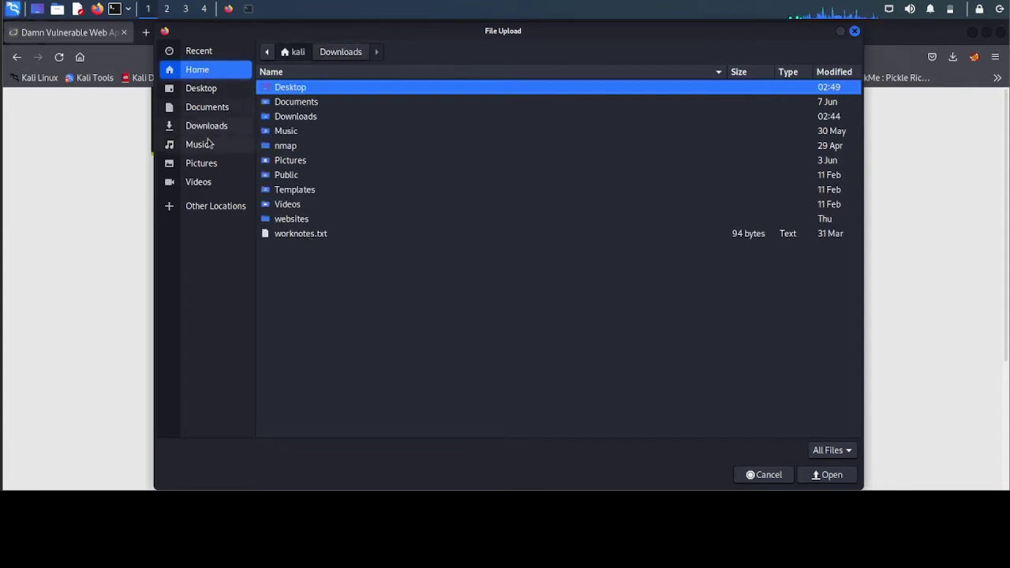
click(209, 89)
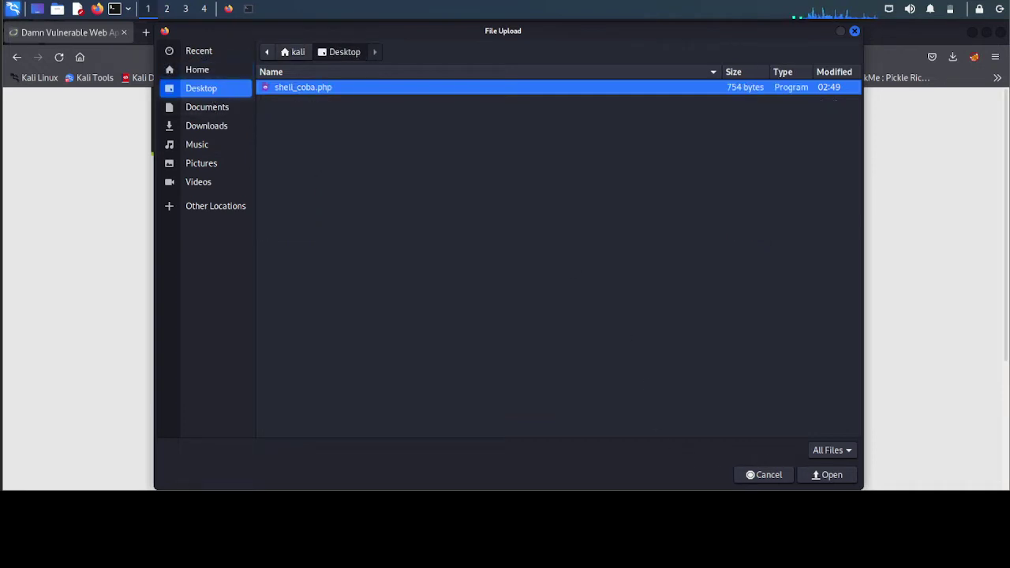
click(828, 474)
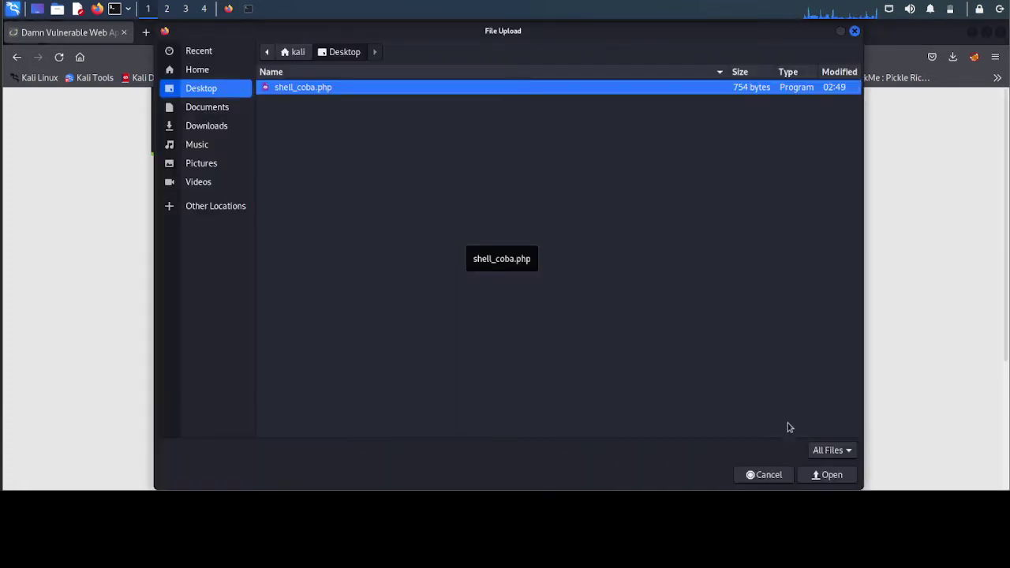
click(828, 474)
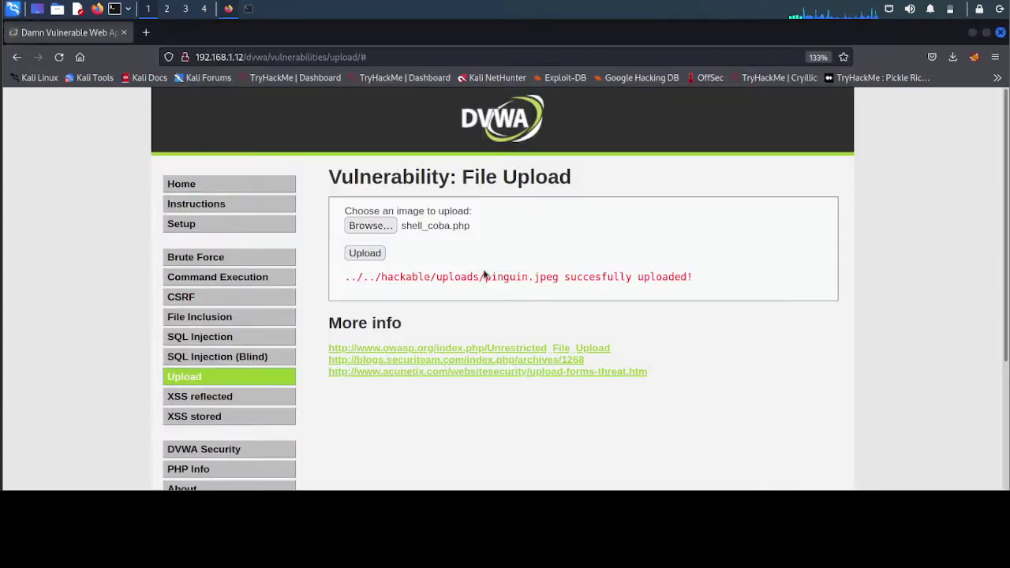
- Upload shell_coba.php and highlight the 'Your image was not uploaded.' error and first warning
click(382, 255)
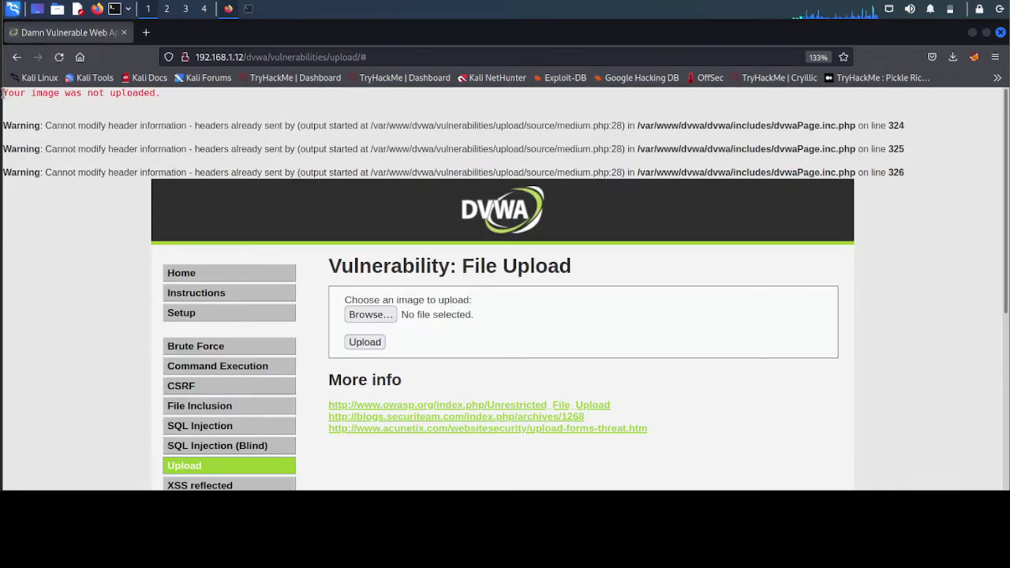
drag(3, 93, 167, 96)
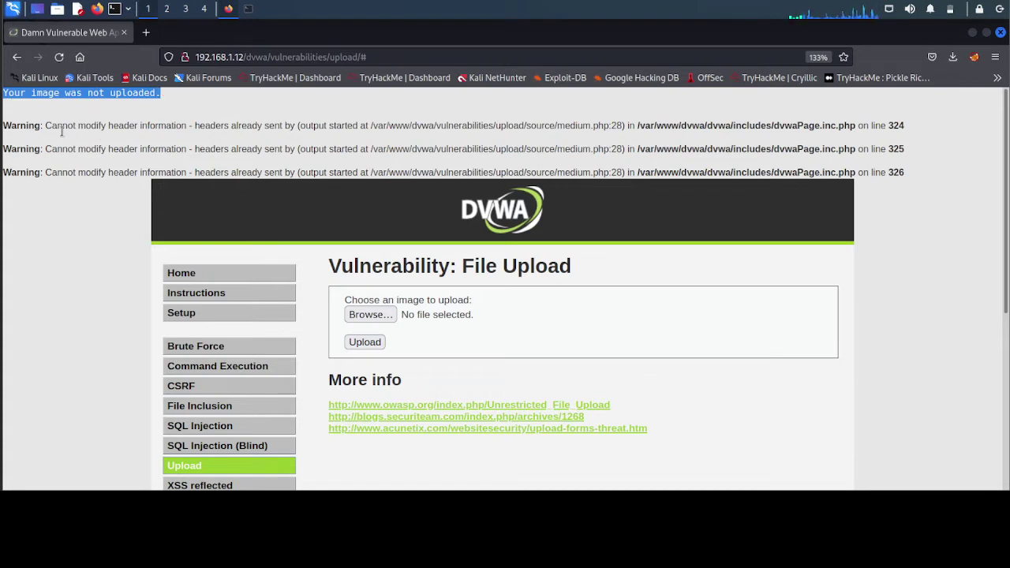
drag(46, 124, 188, 138)
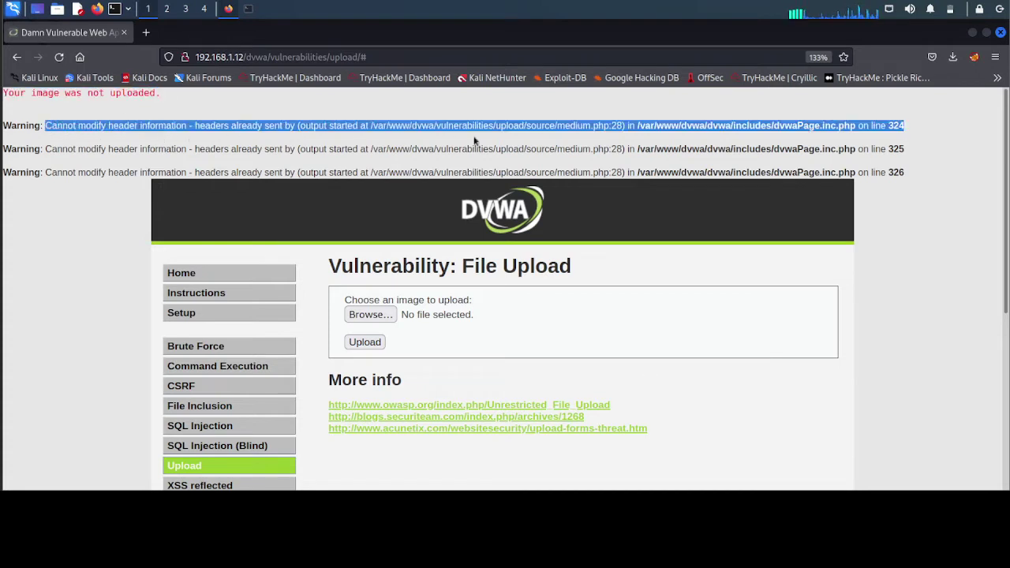
click(911, 197)
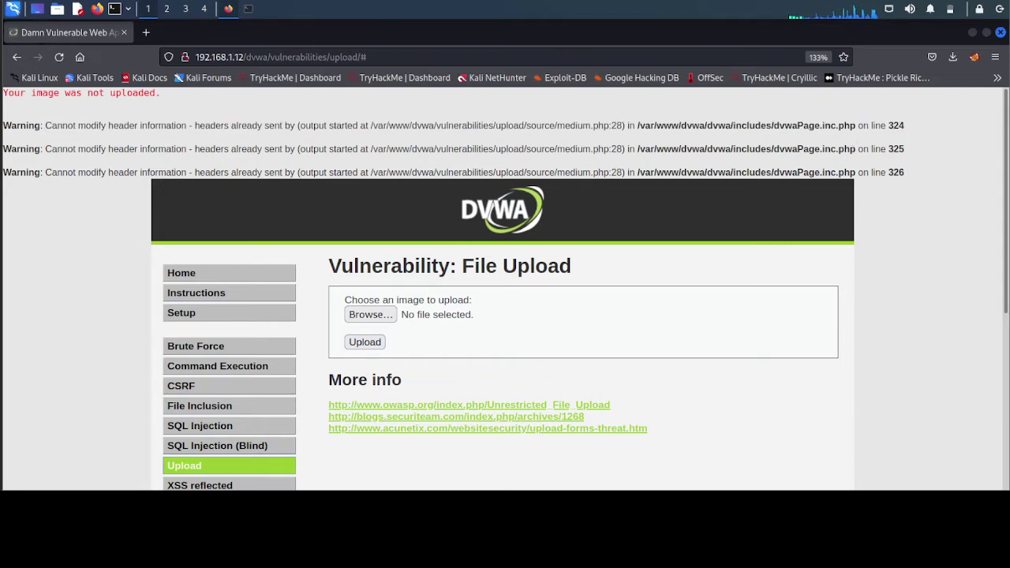
scroll(721, 277, down, 2)
scroll(692, 279, up, 1)
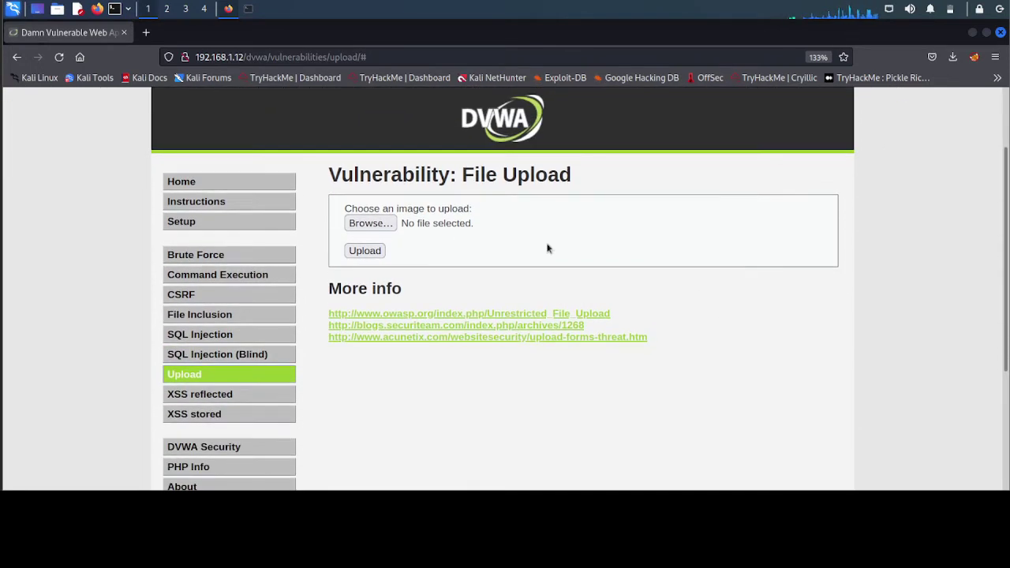
scroll(547, 248, up, 1)
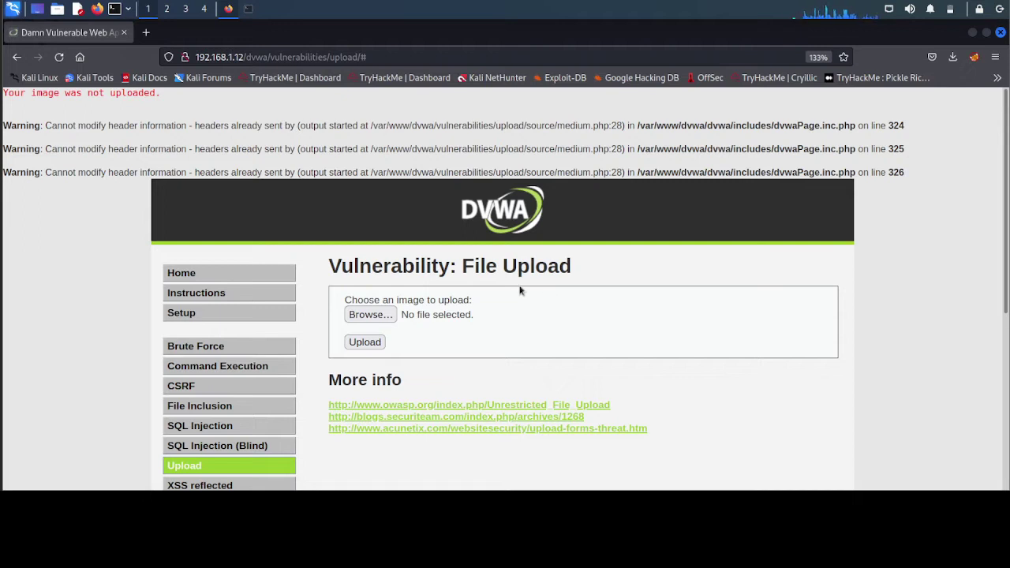
- Launch Burp Suite from the Kali menu as a temporary project with Burp defaults
click(13, 14)
text(bur)
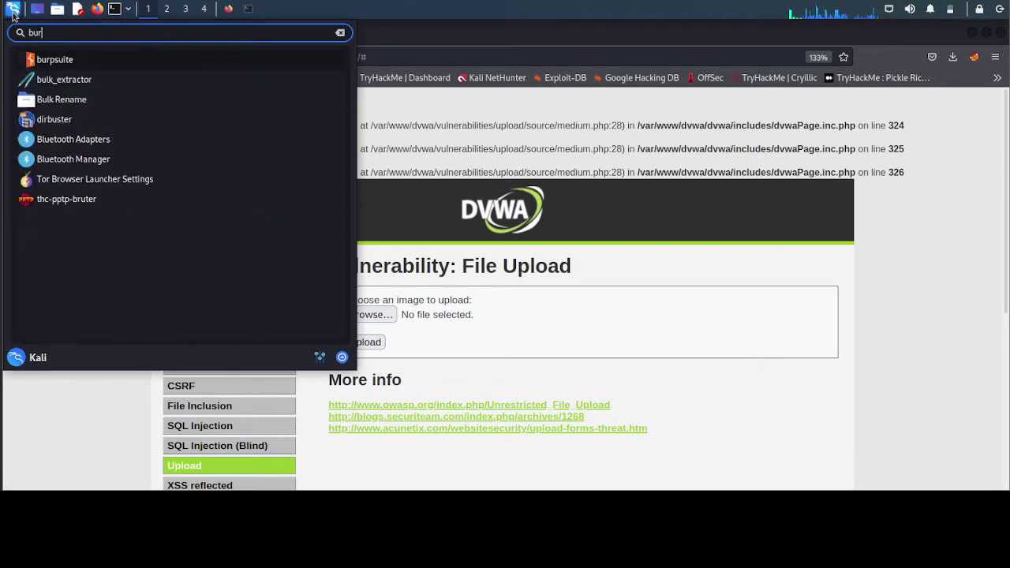
text(p)
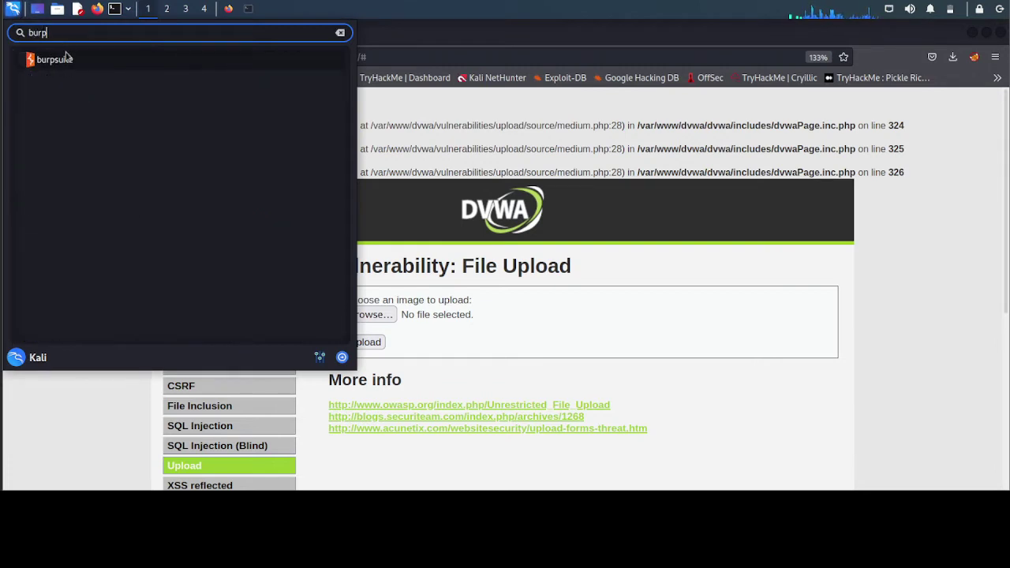
click(52, 60)
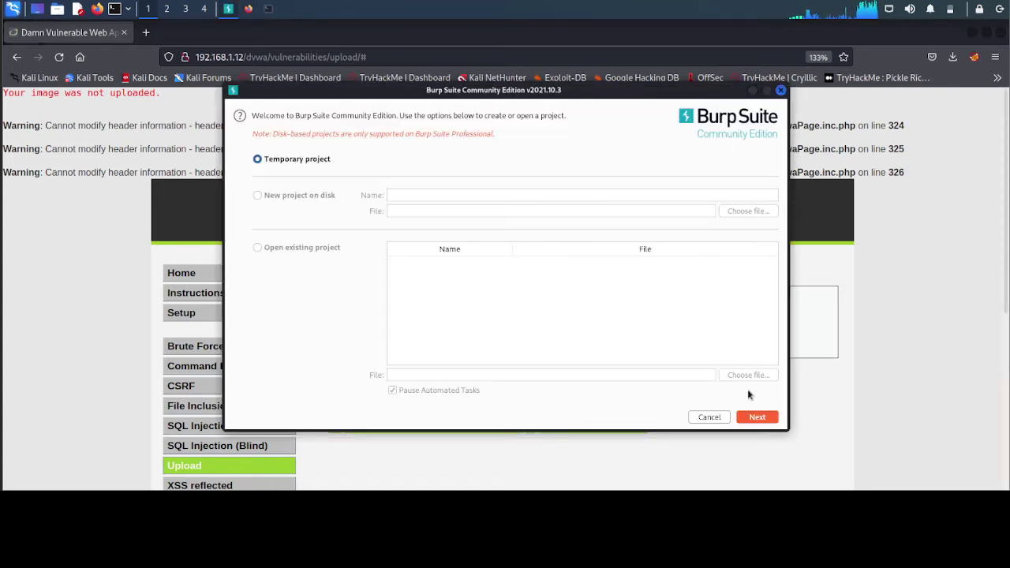
click(758, 417)
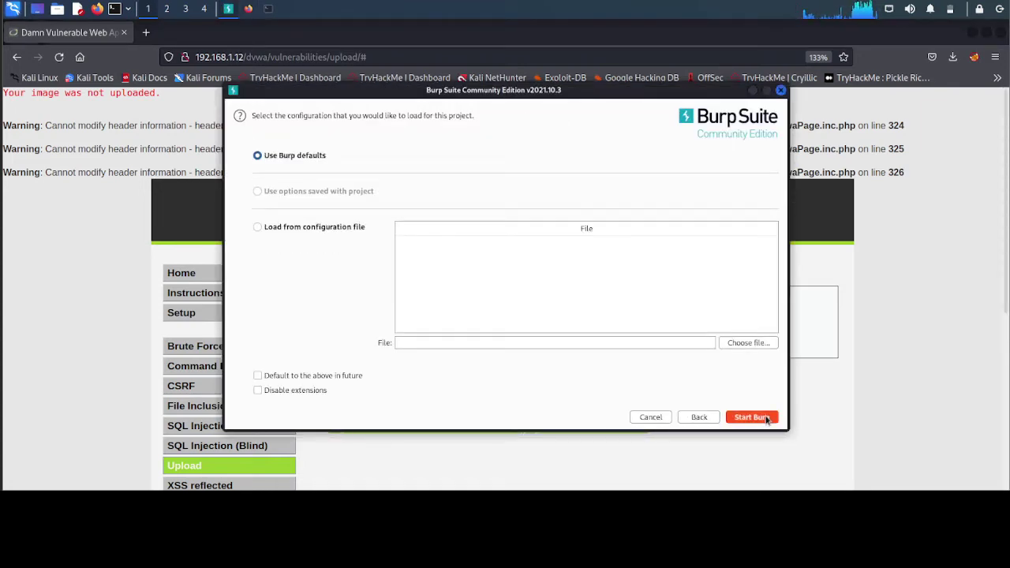
click(751, 417)
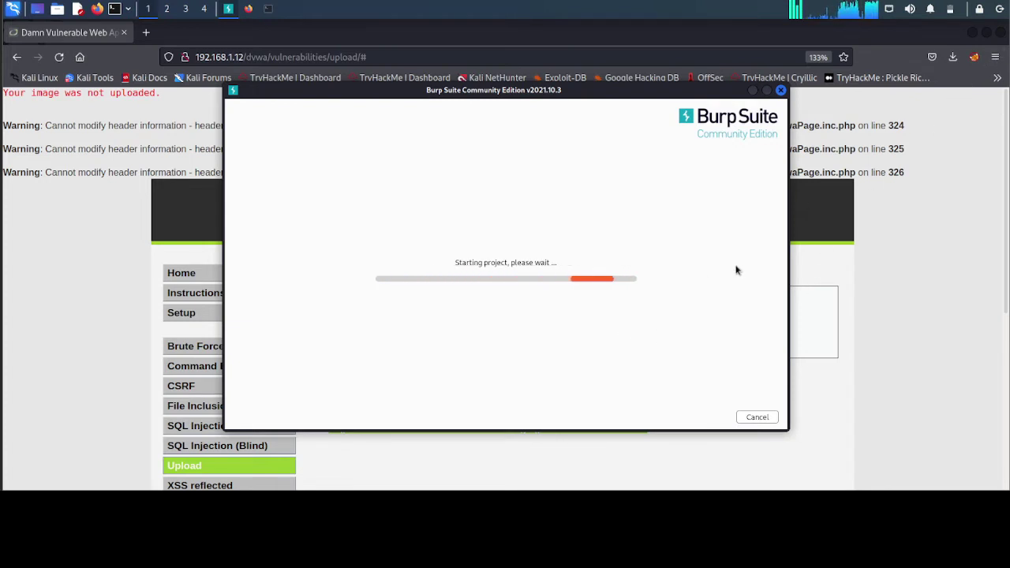
click(994, 58)
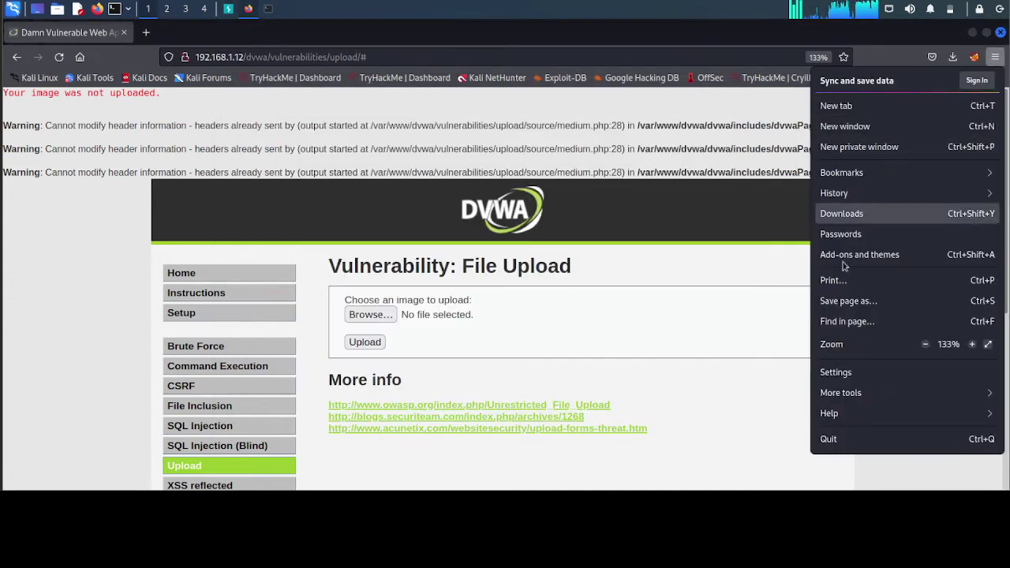
- Set Firefox to a manual proxy at 127.0.0.1:8080 for HTTP and HTTPS, then close Settings
click(842, 372)
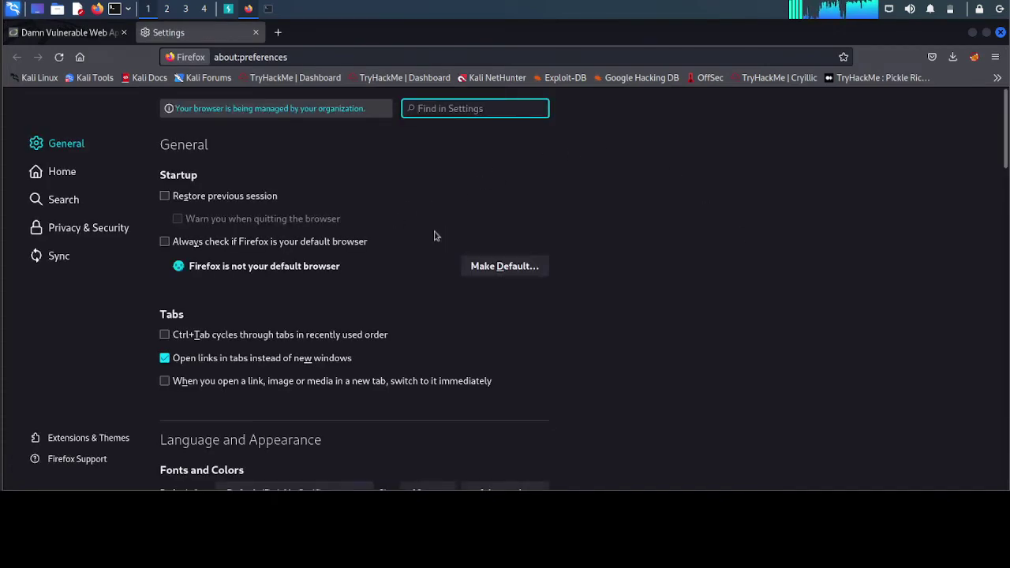
scroll(323, 282, down, 3)
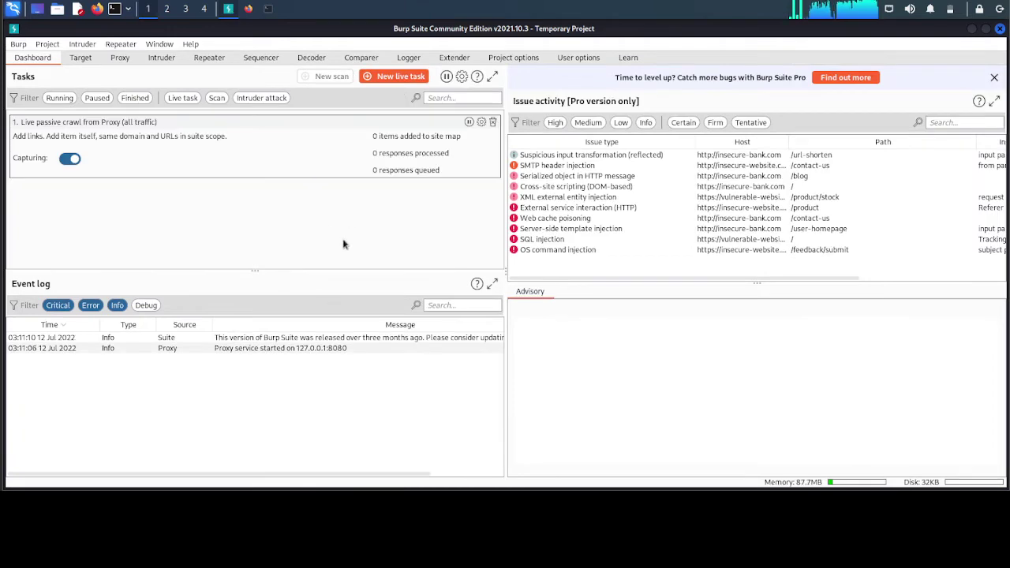
scroll(457, 210, down, 5)
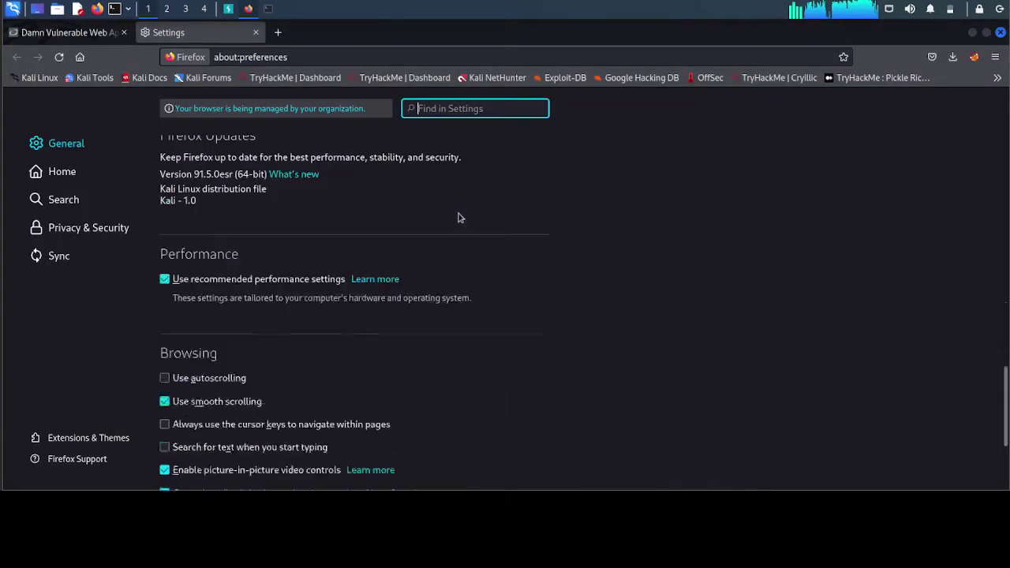
scroll(461, 227, down, 3)
click(502, 434)
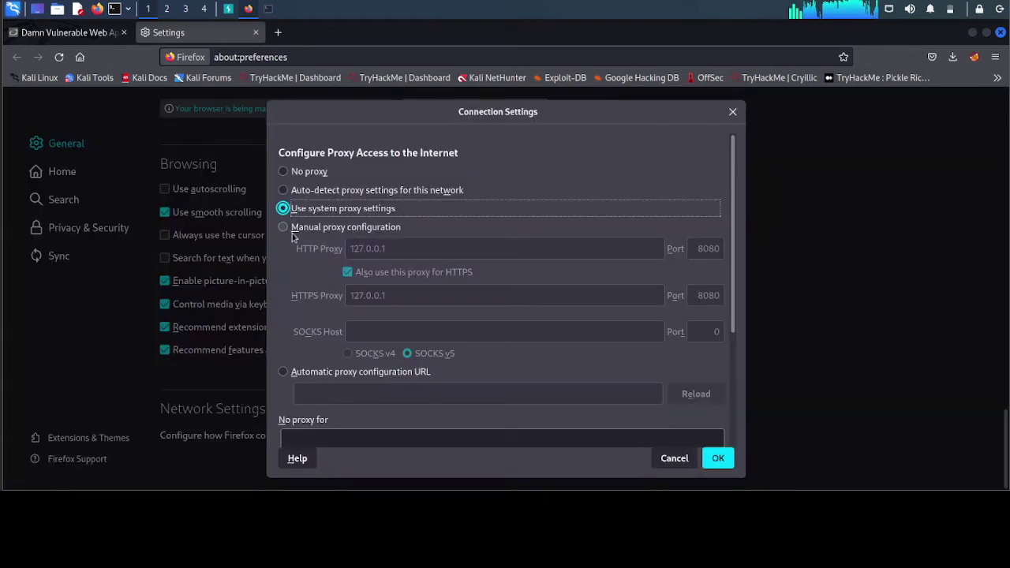
click(283, 228)
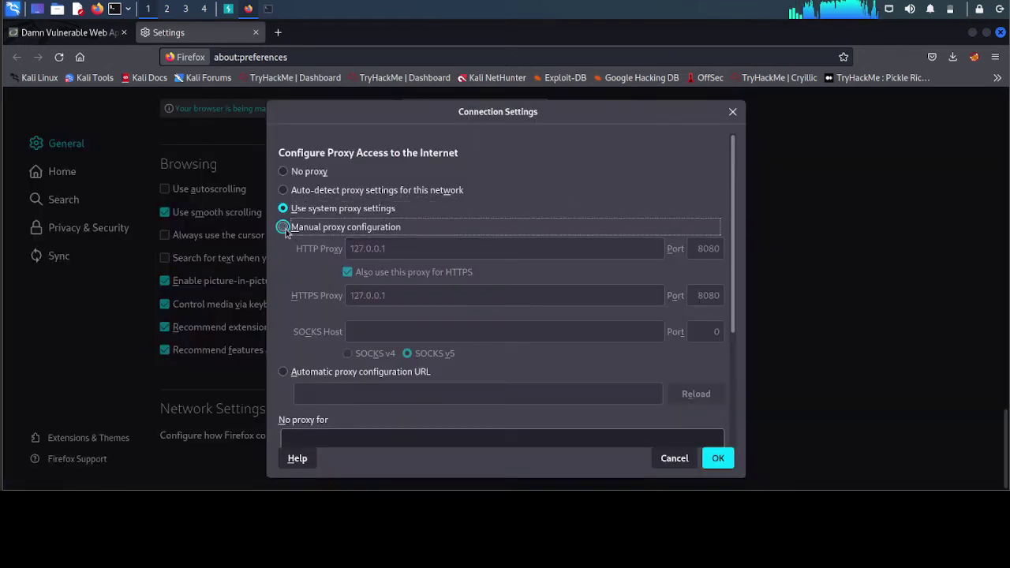
click(717, 457)
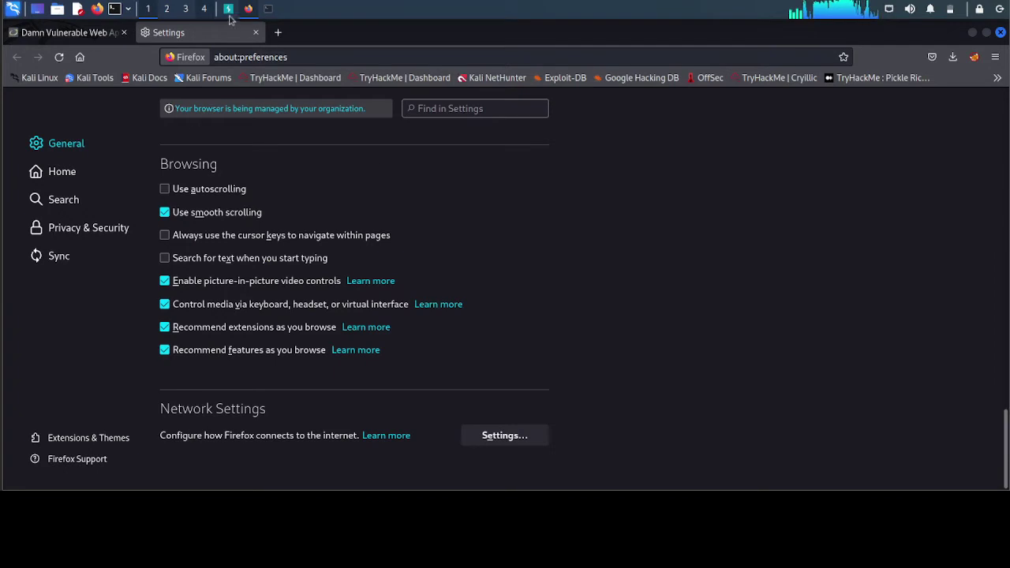
click(256, 33)
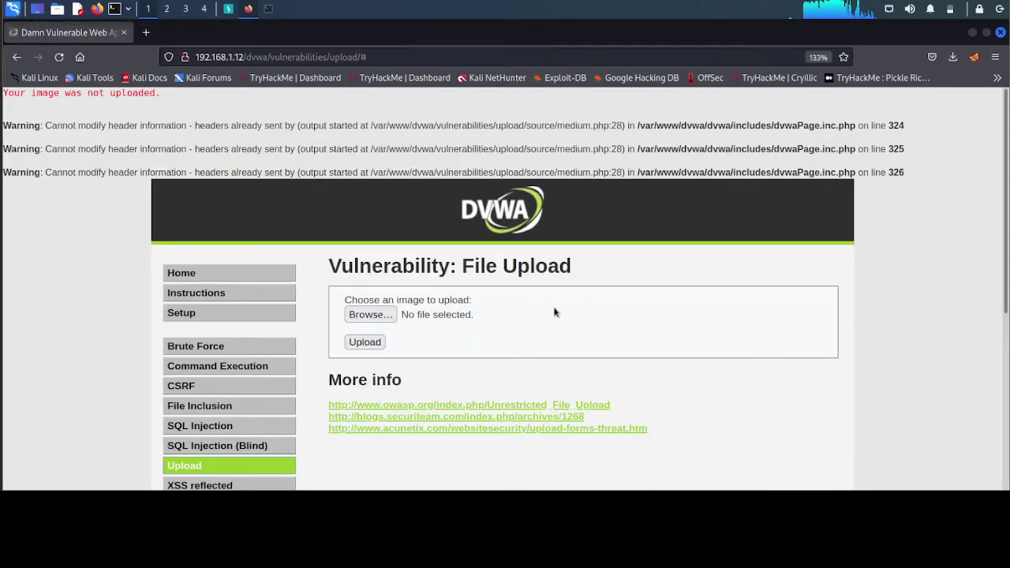
- In Burp's Proxy > Intercept, turn interception off and back on, then return to Firefox
scroll(555, 313, down, 3)
key(alt+Tab)
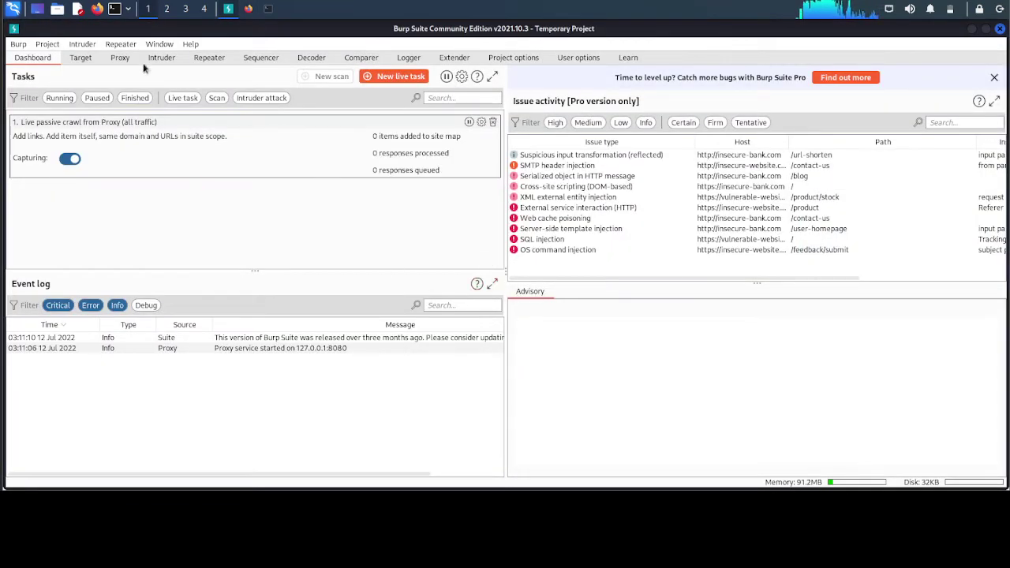
click(120, 58)
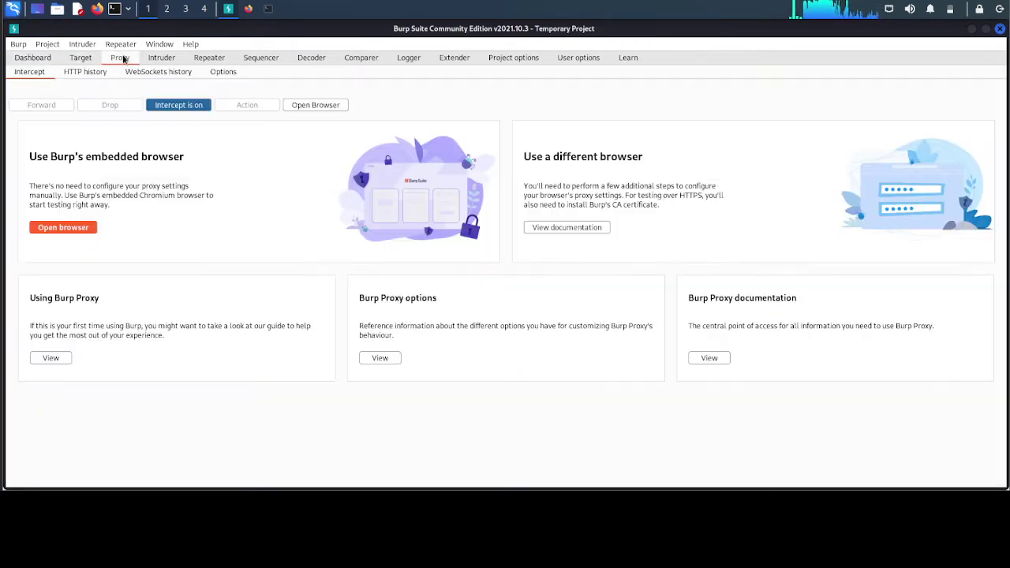
click(175, 108)
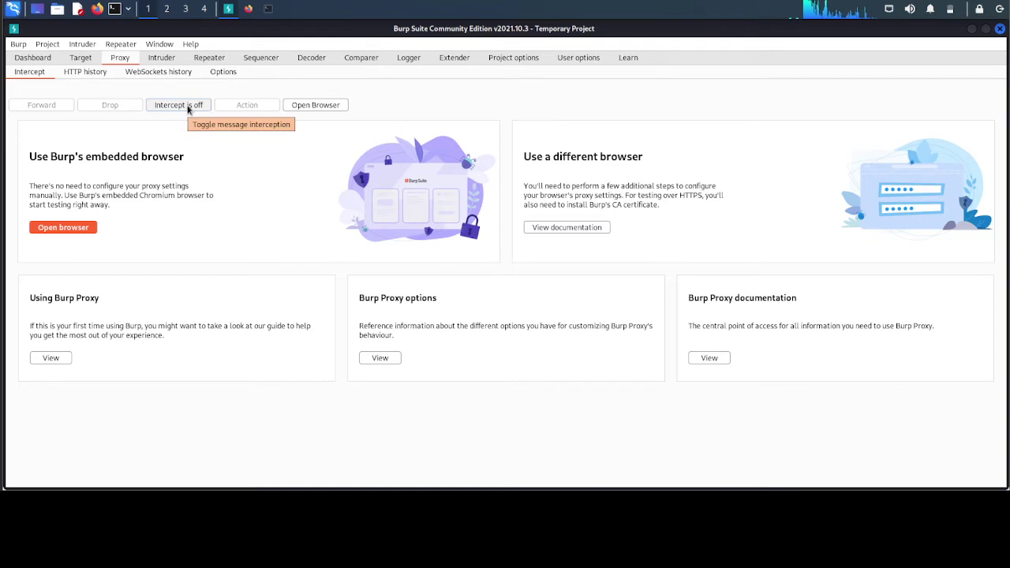
click(178, 105)
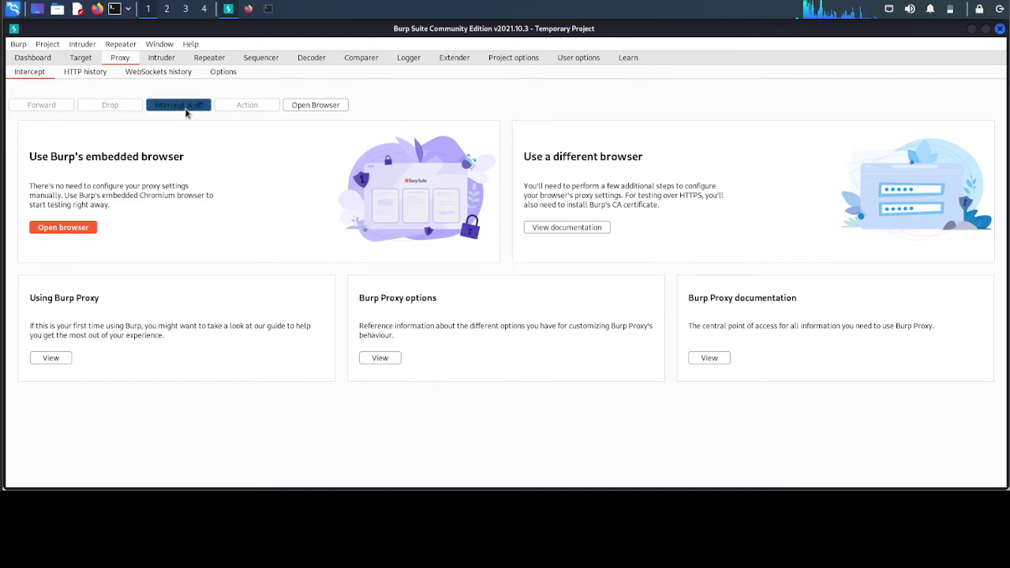
click(249, 8)
- Select shell_coba.php and submit the upload so Burp holds the POST request
click(382, 135)
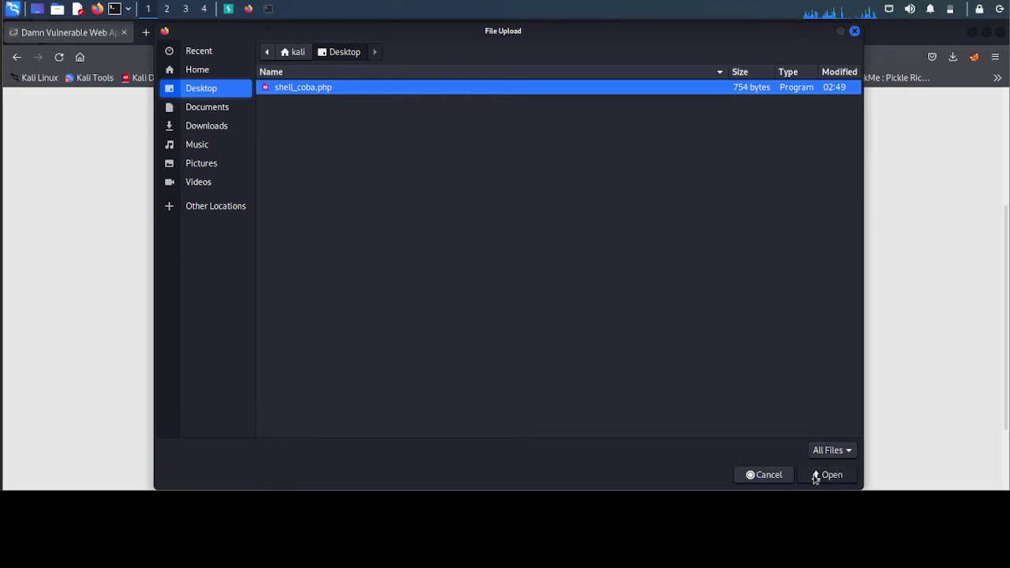
click(828, 475)
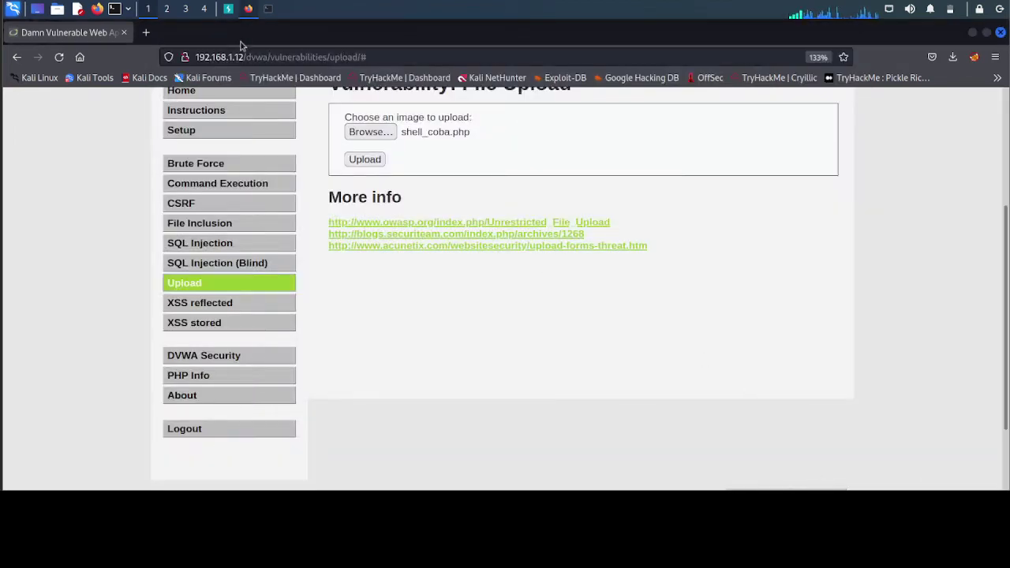
click(228, 10)
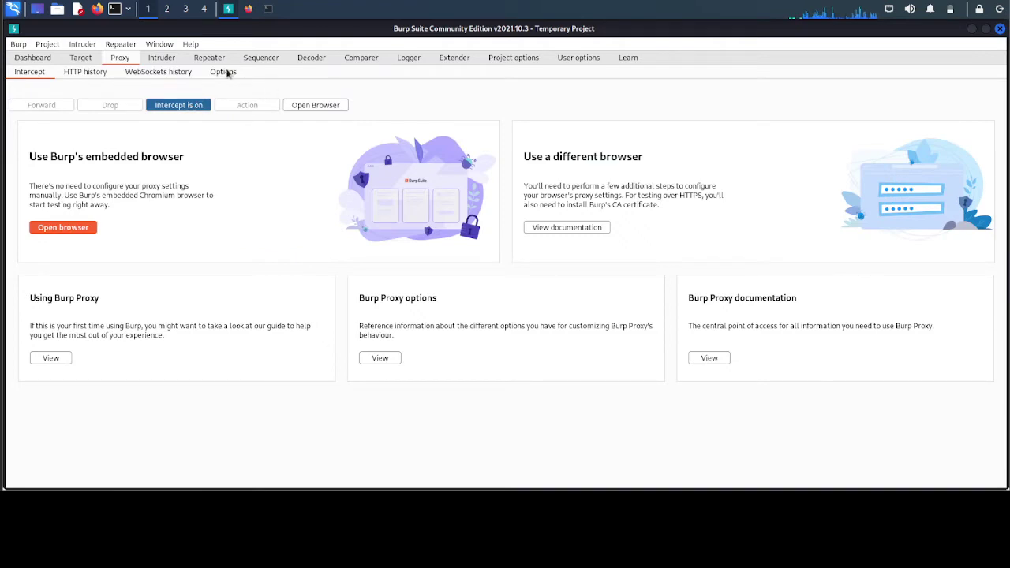
click(247, 9)
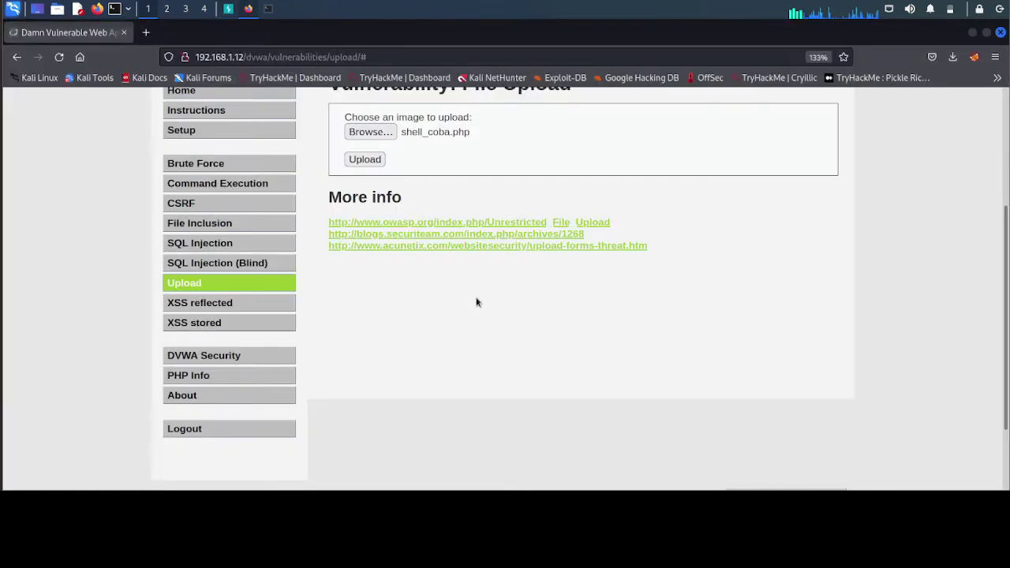
click(365, 160)
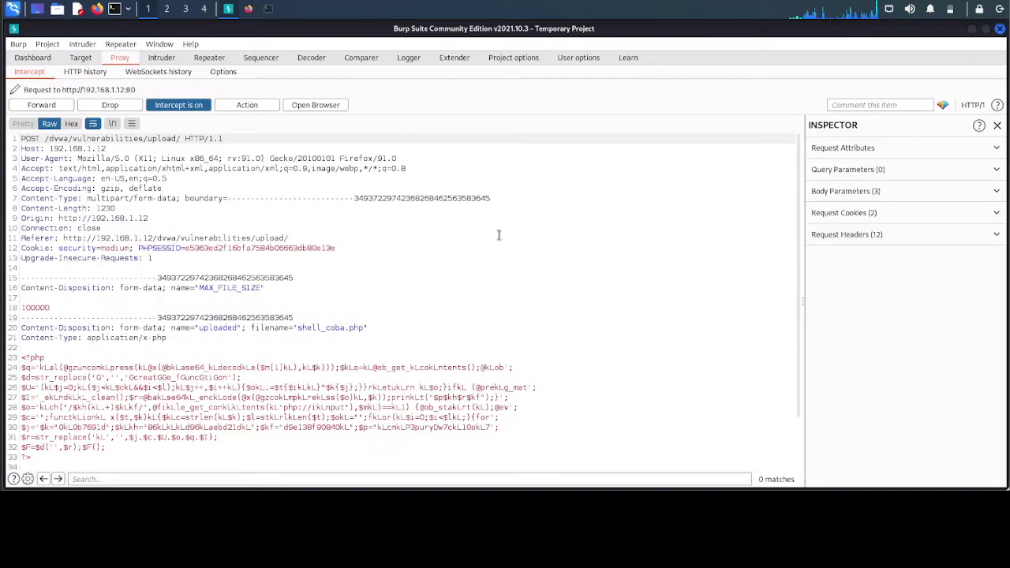
- Inspect the held request's POST line and User-Agent string in Burp's Intercept view
scroll(278, 309, down, 1)
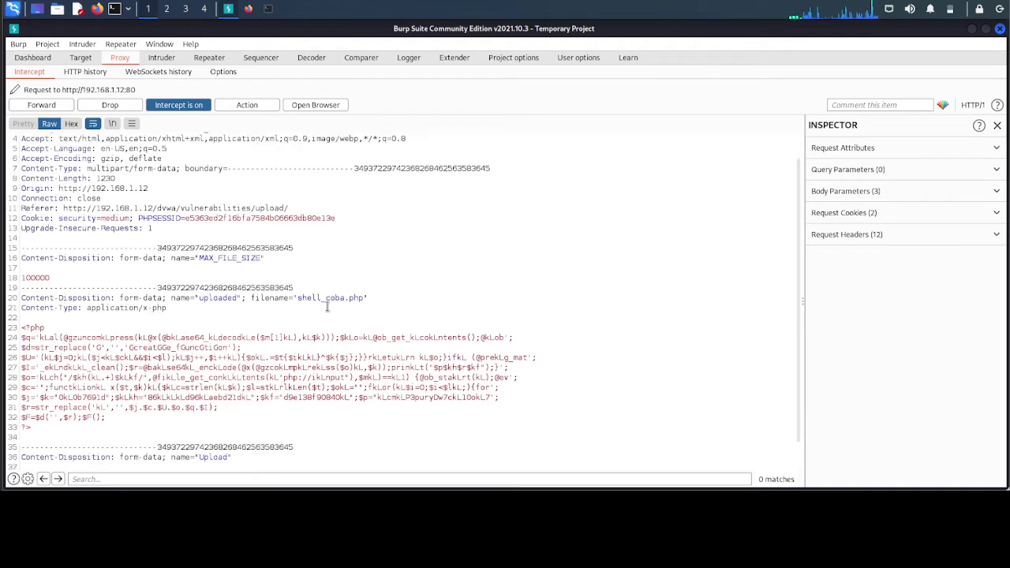
scroll(327, 306, up, 1)
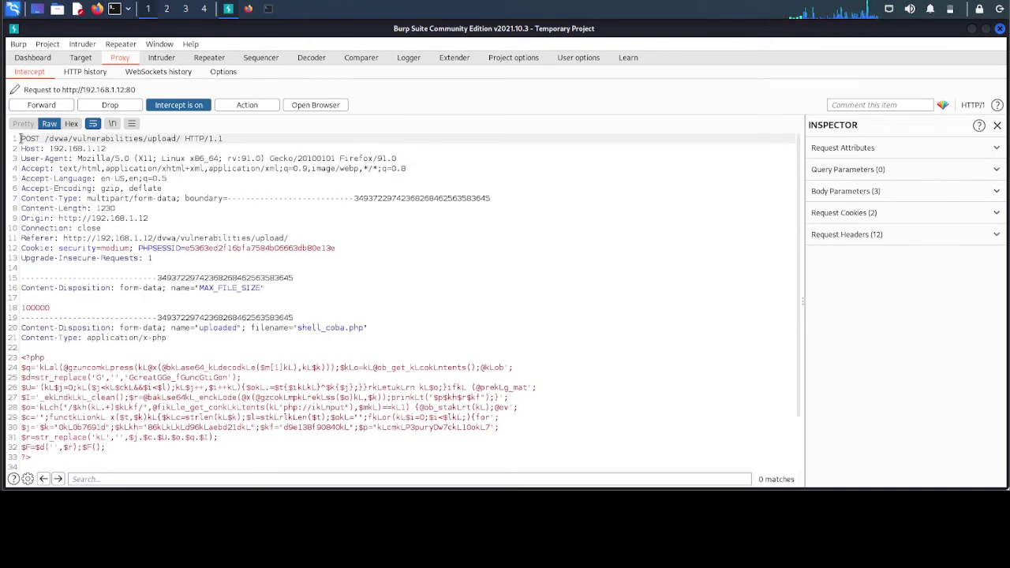
drag(22, 138, 224, 138)
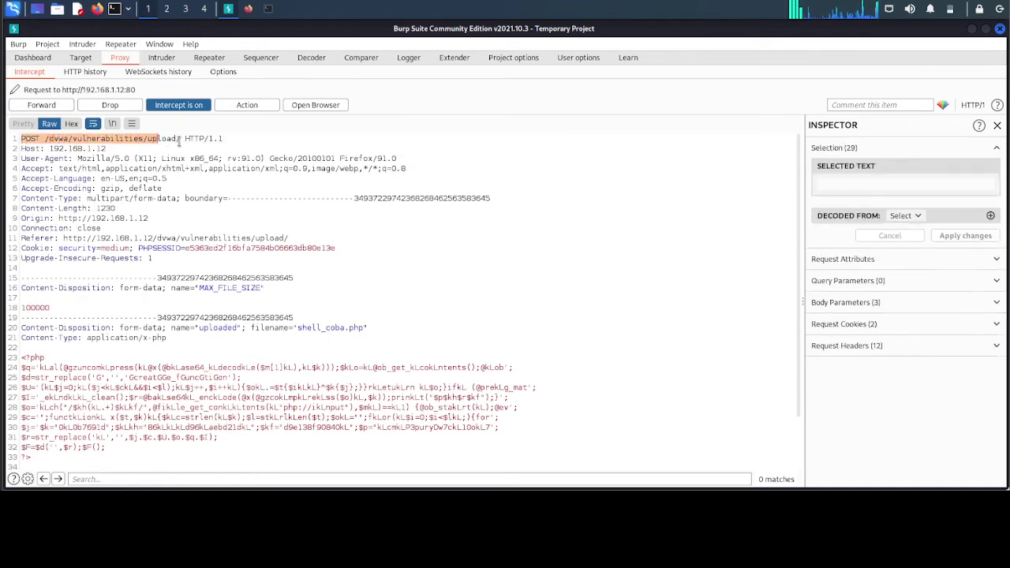
click(225, 138)
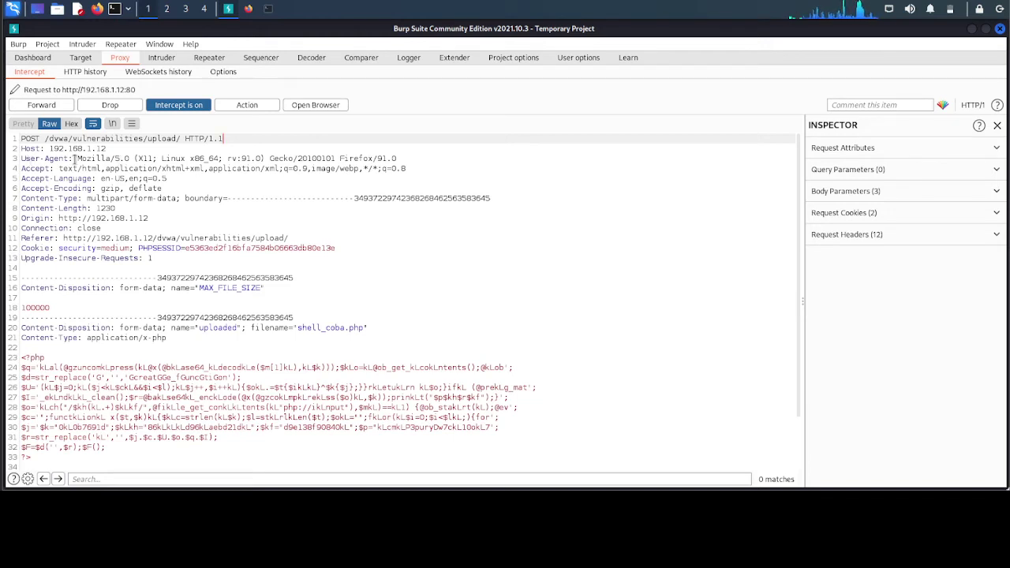
drag(77, 158, 395, 158)
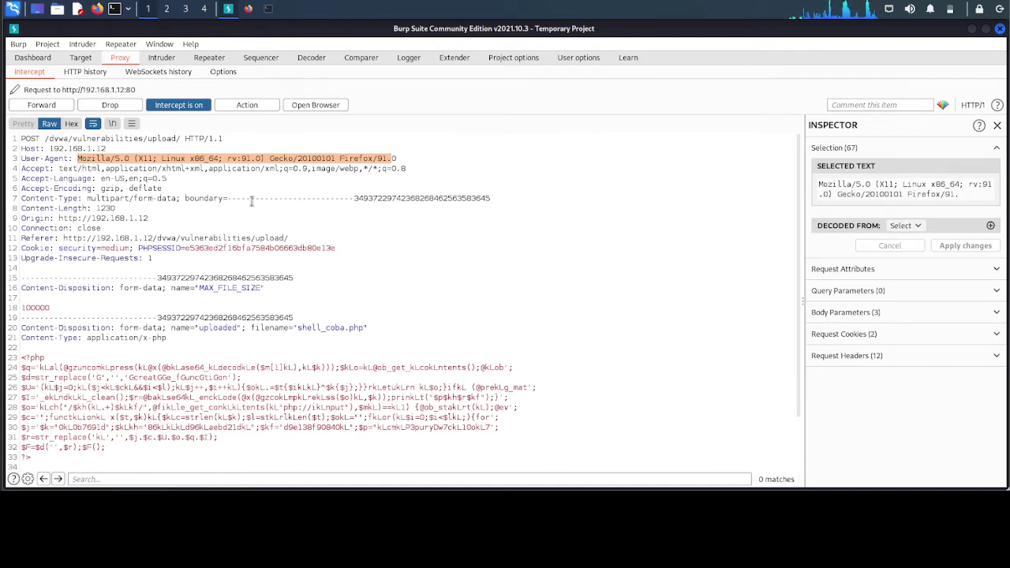
click(251, 199)
scroll(208, 267, down, 1)
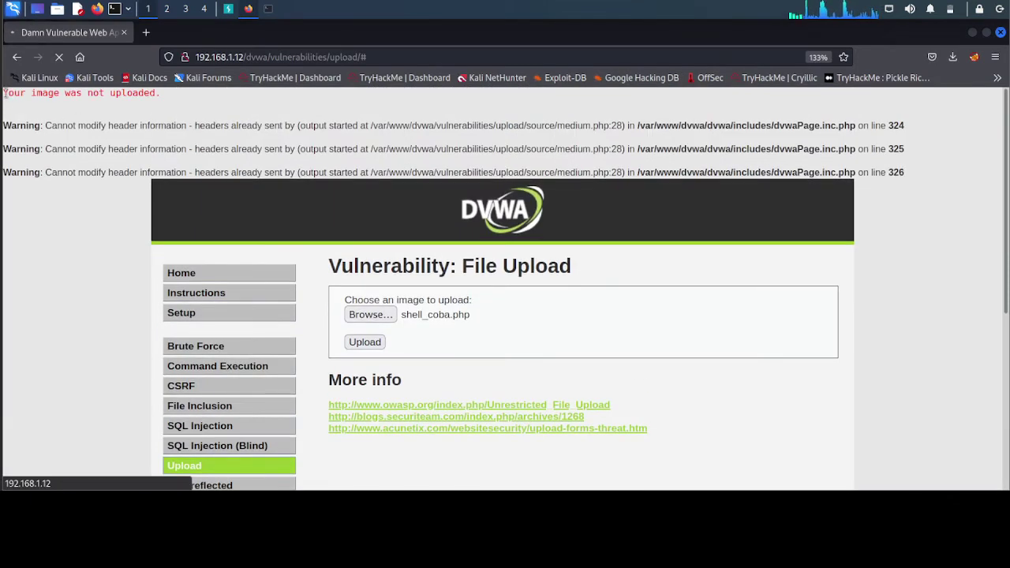
- Forward the held upload request and return to Firefox, where DVWA rejects the image
drag(7, 93, 937, 175)
click(463, 140)
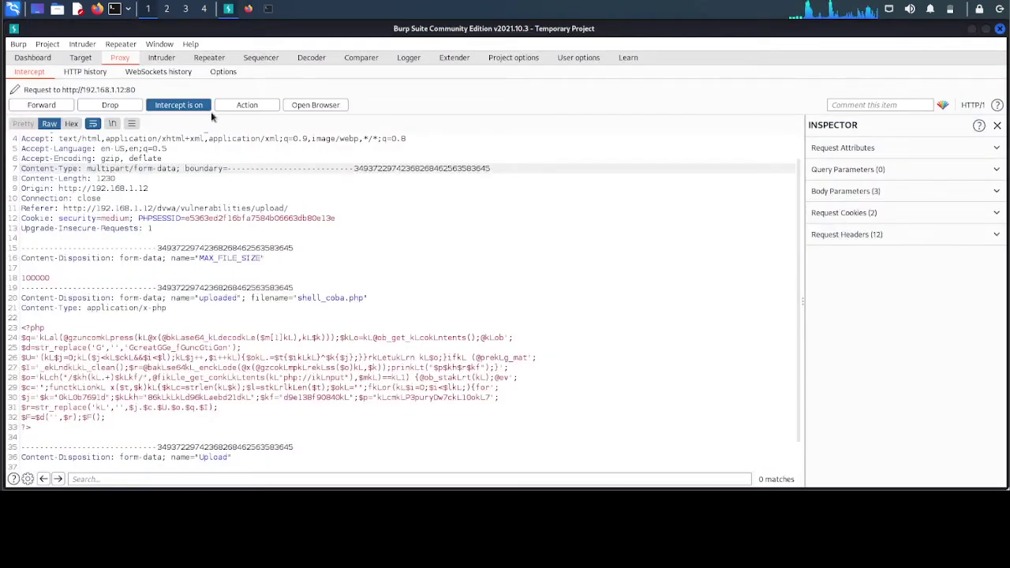
click(43, 105)
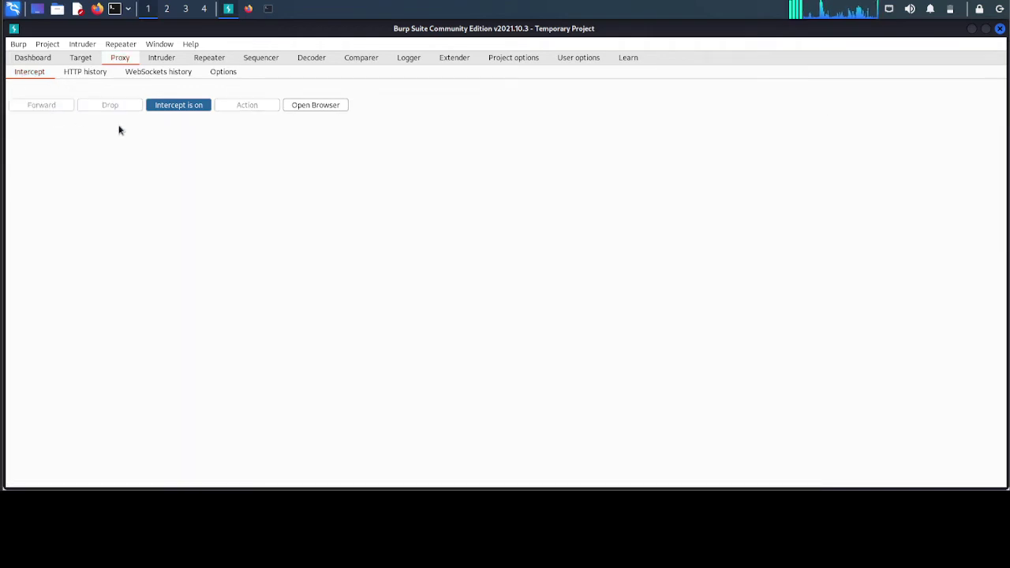
key(alt+Tab)
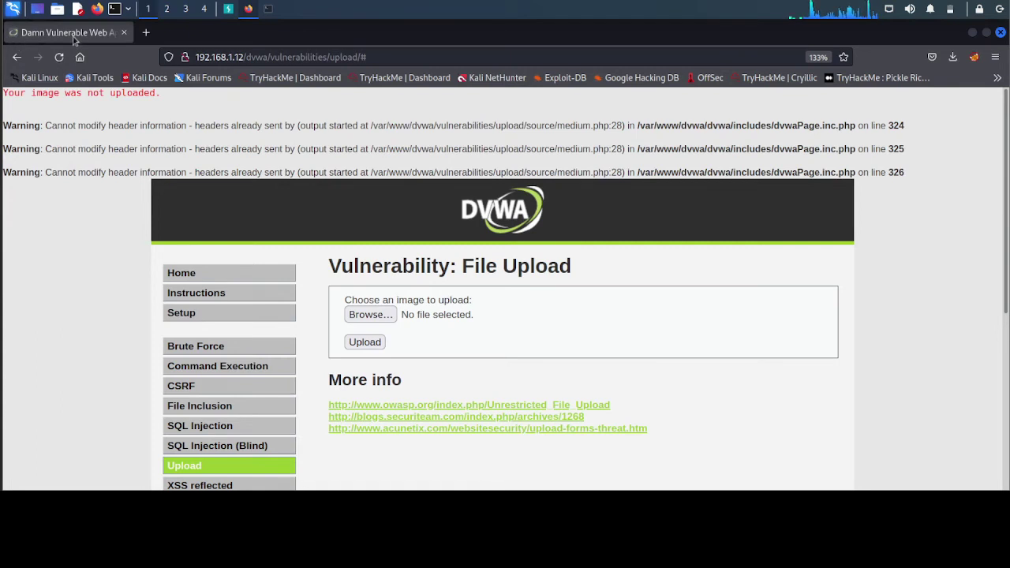
- Rename the Desktop file shell_coba.php to shell_coba.jpeg
click(38, 12)
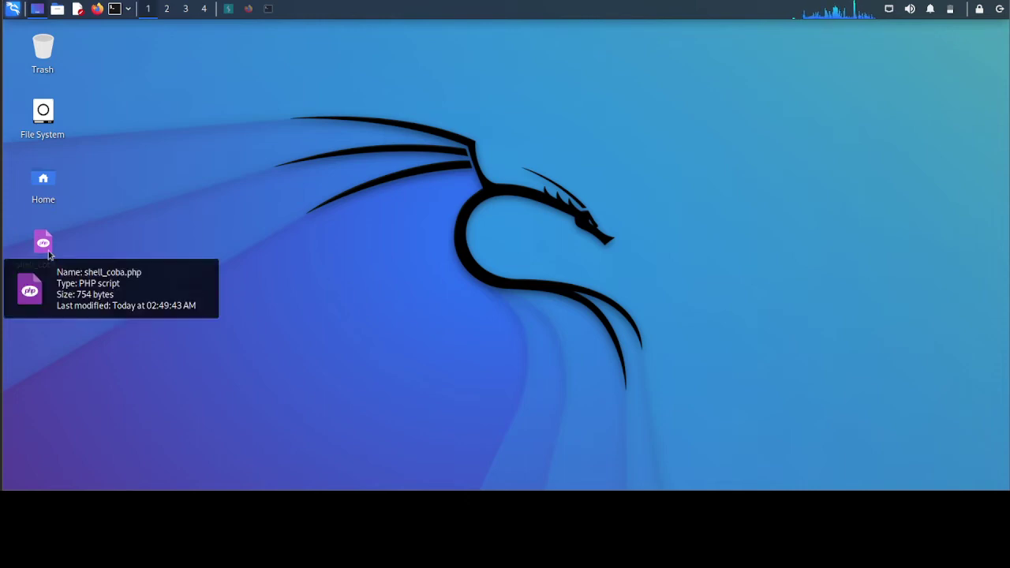
right_click(48, 251)
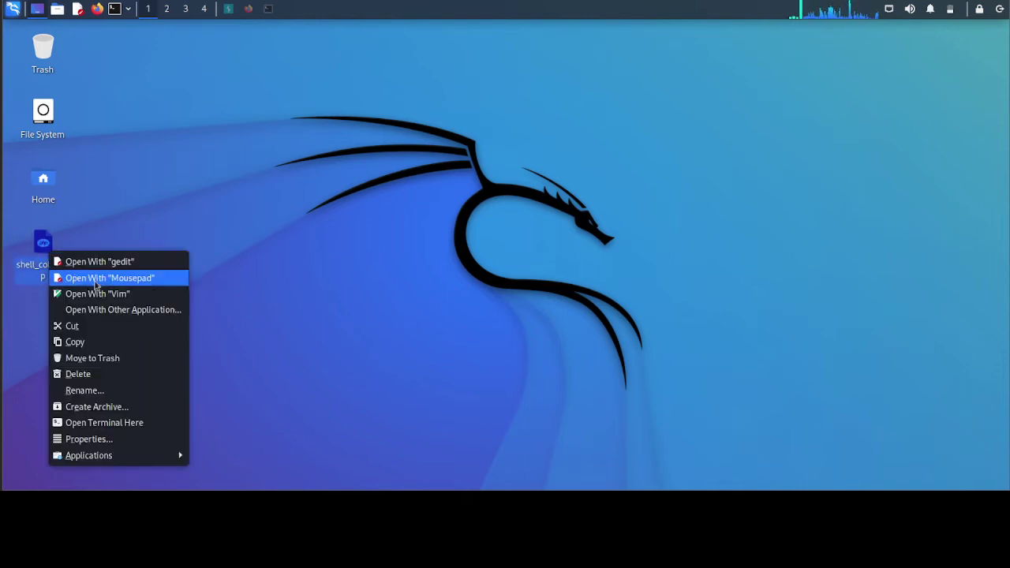
click(122, 390)
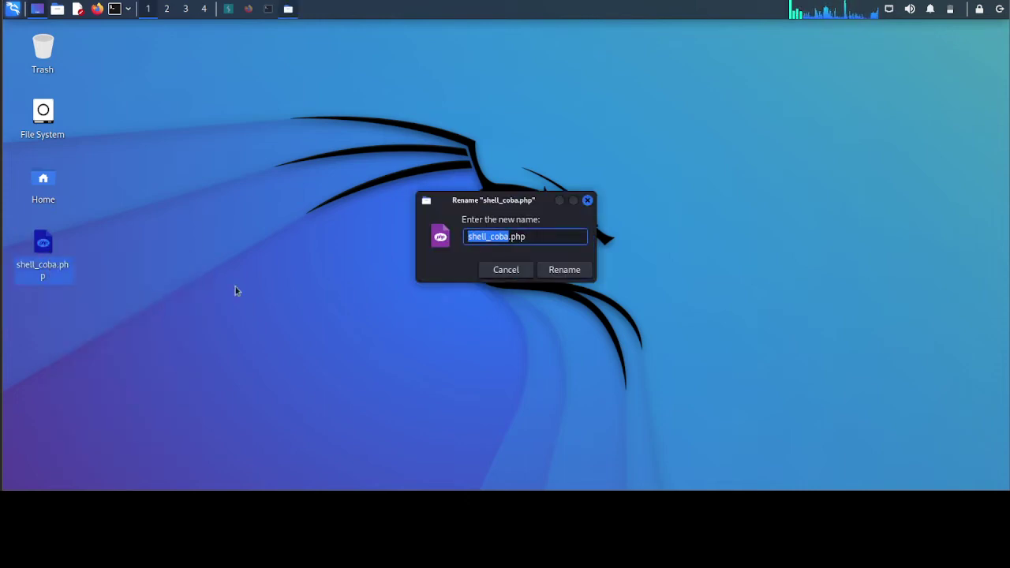
click(533, 237)
text(jpeg)
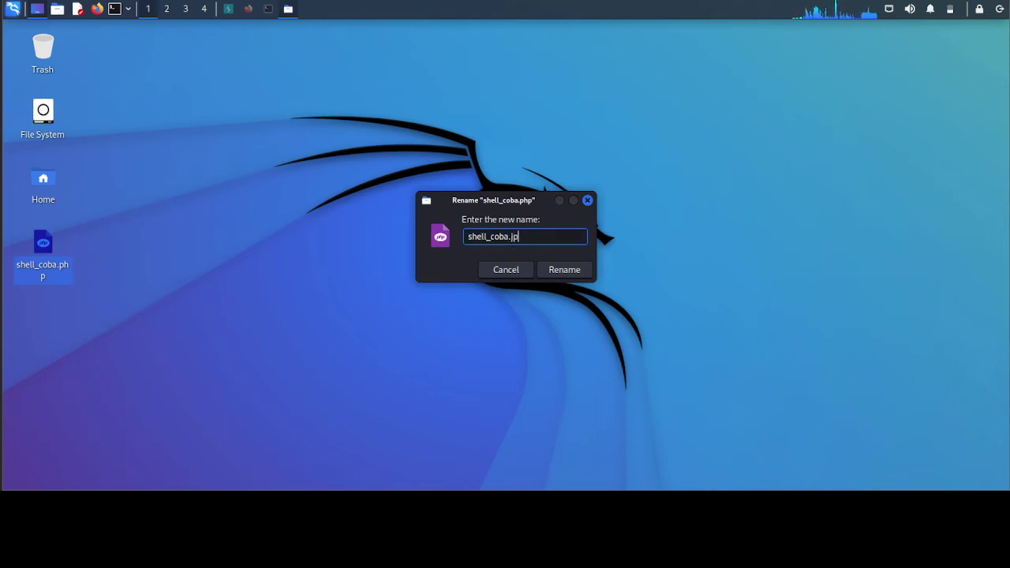
click(552, 274)
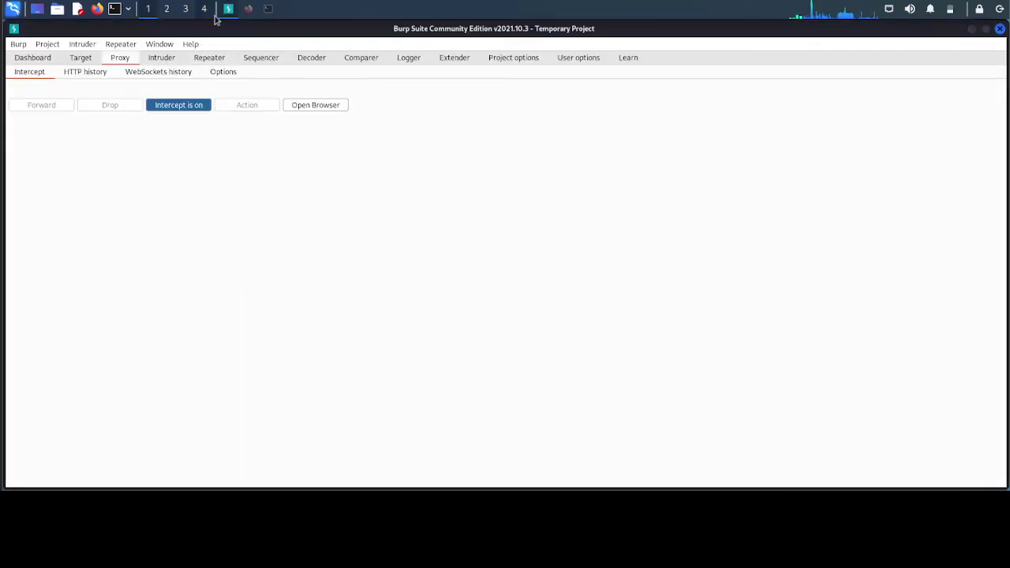
- Choose shell_coba.jpeg in DVWA's upload form and submit it
click(247, 9)
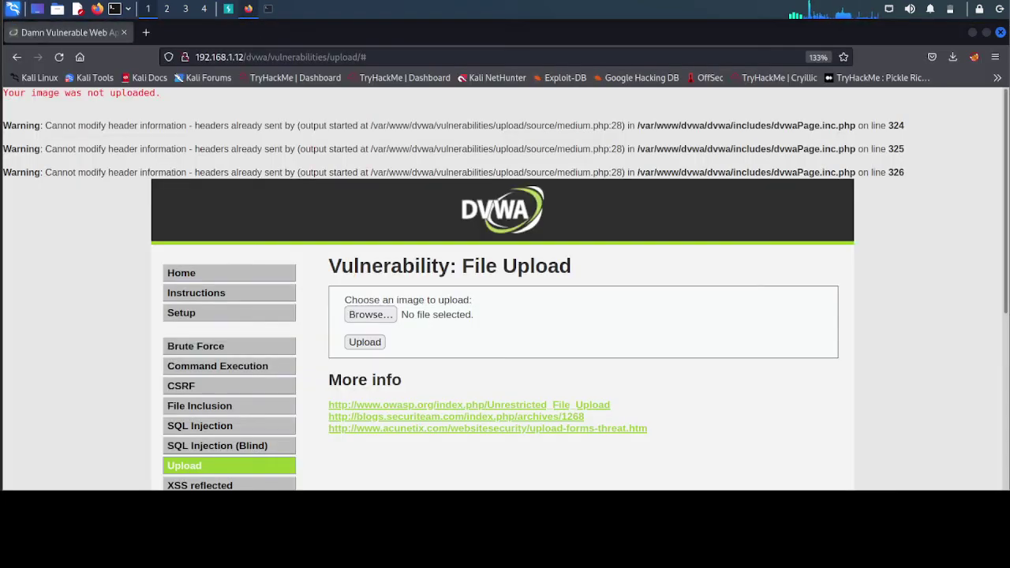
click(384, 317)
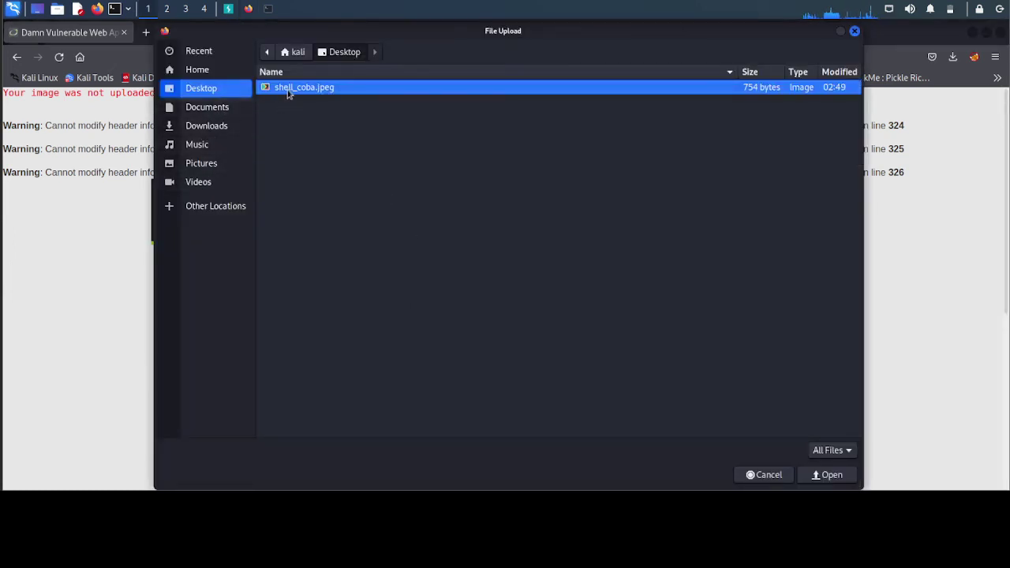
click(827, 475)
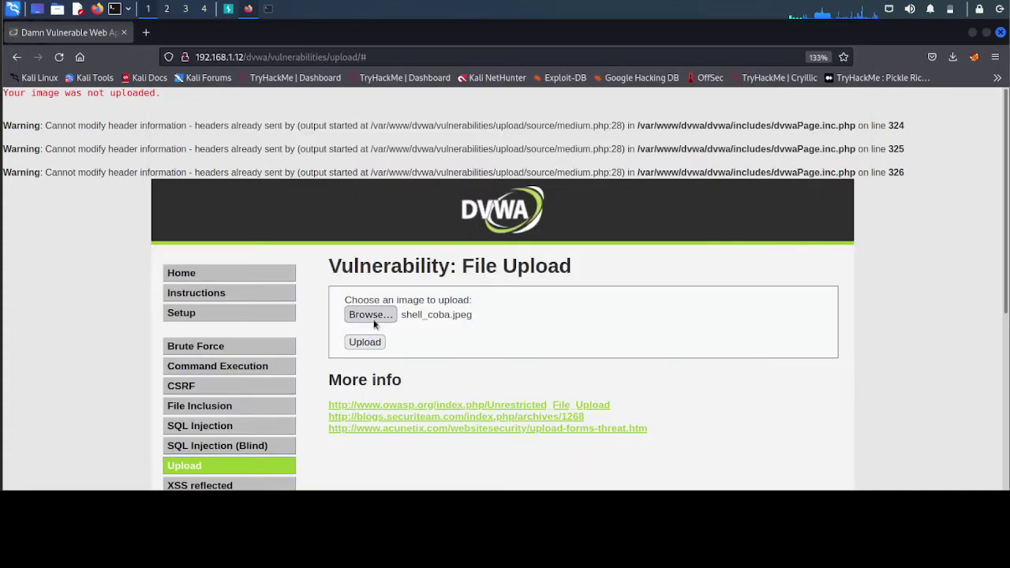
click(376, 343)
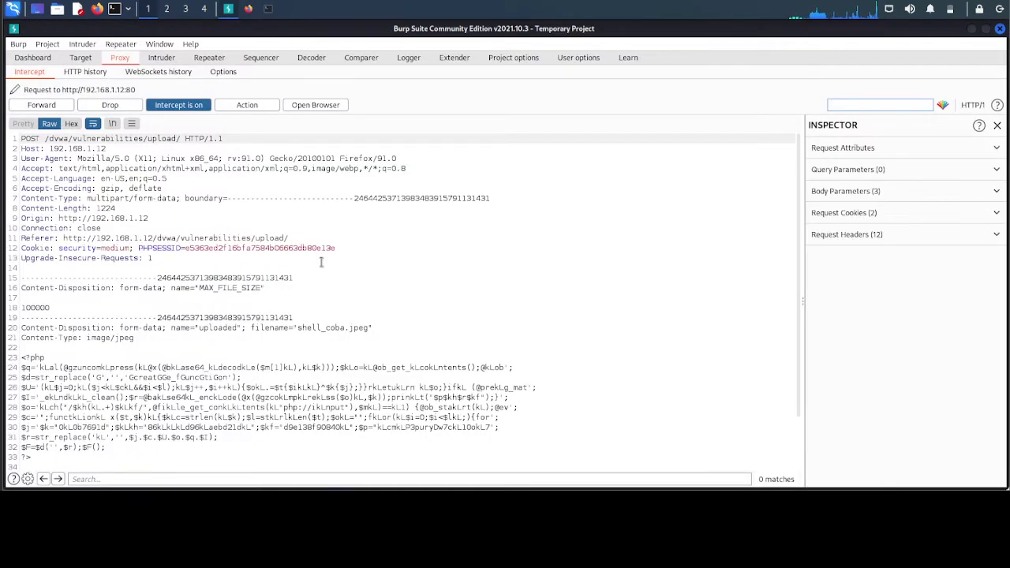
- Resubmit the shell_coba.jpeg upload so Burp intercepts the POST request
key(ctrl+f)
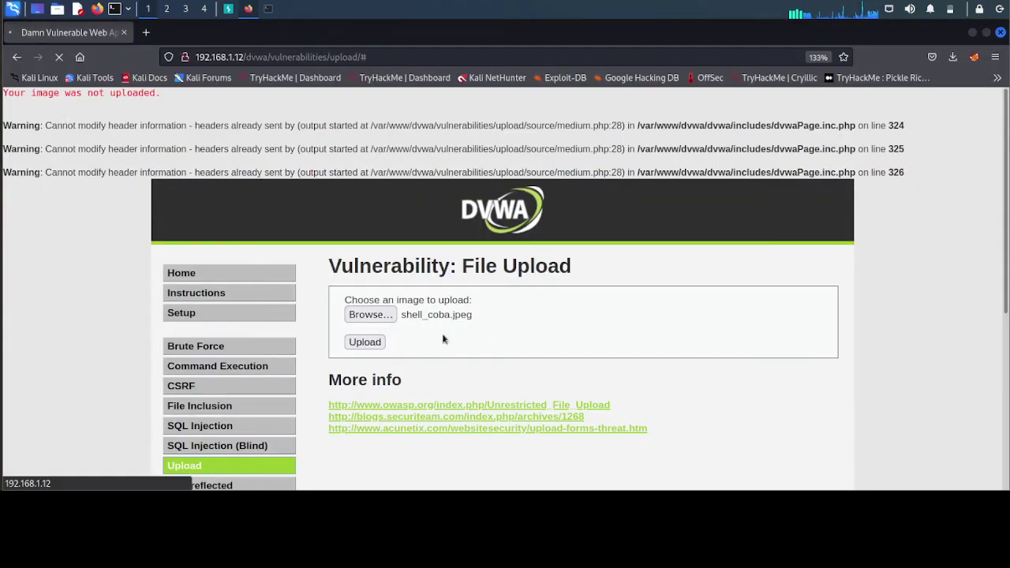
scroll(440, 335, down, 2)
click(373, 251)
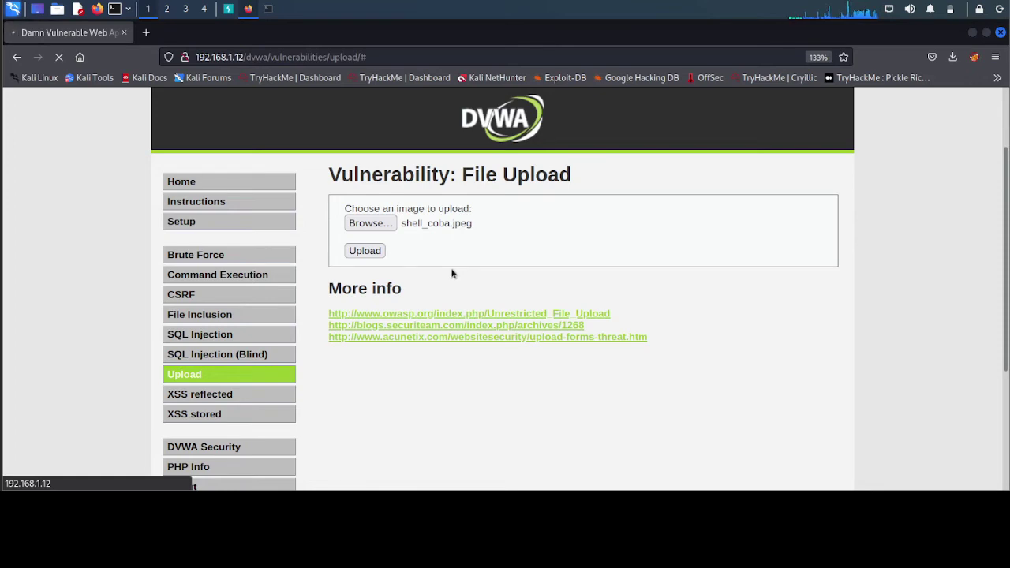
scroll(337, 279, down, 1)
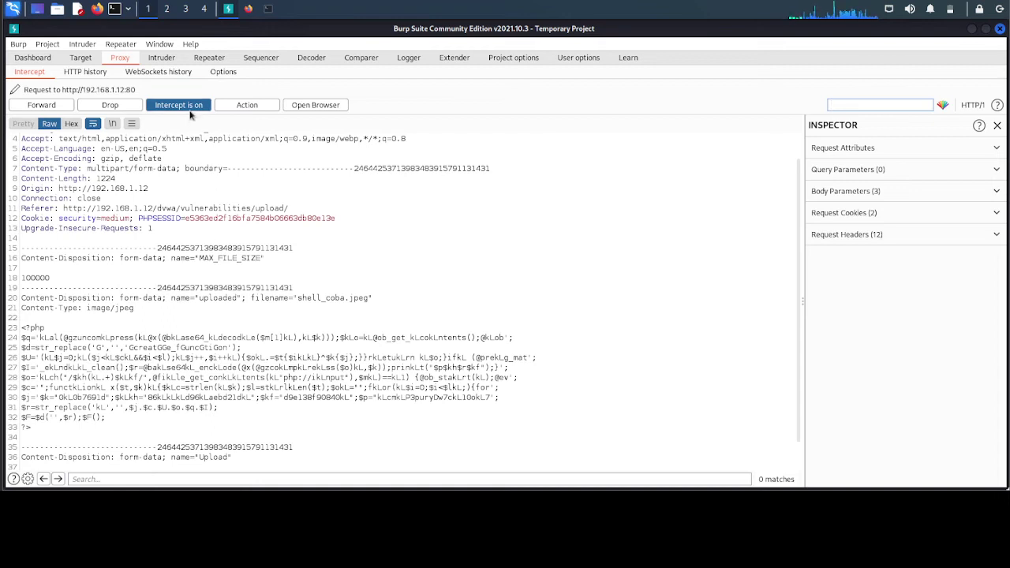
scroll(132, 216, up, 1)
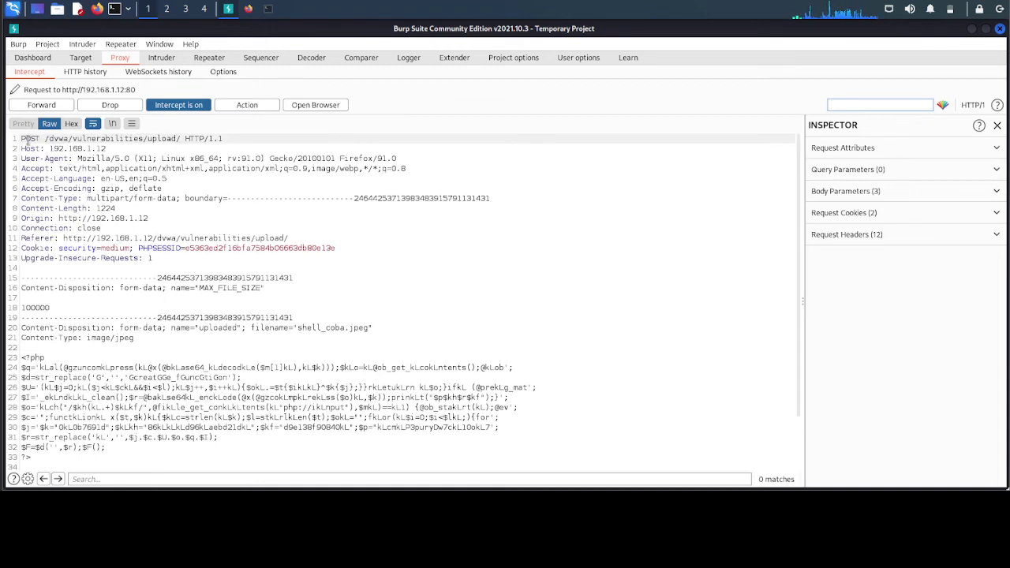
- Check the request's shell_coba.jpeg filename and image/jpeg content type, then forward it
drag(19, 143, 191, 254)
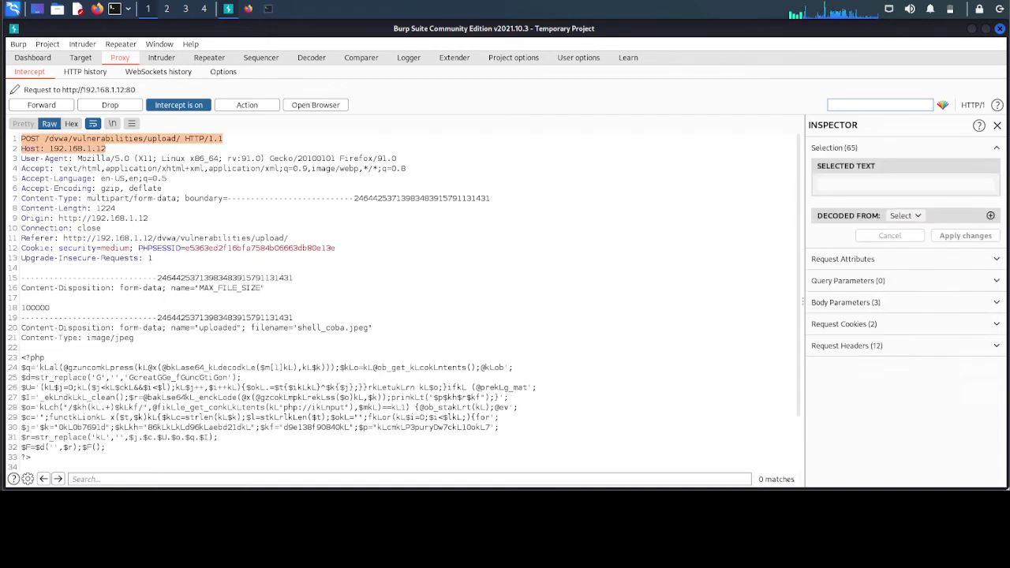
click(191, 254)
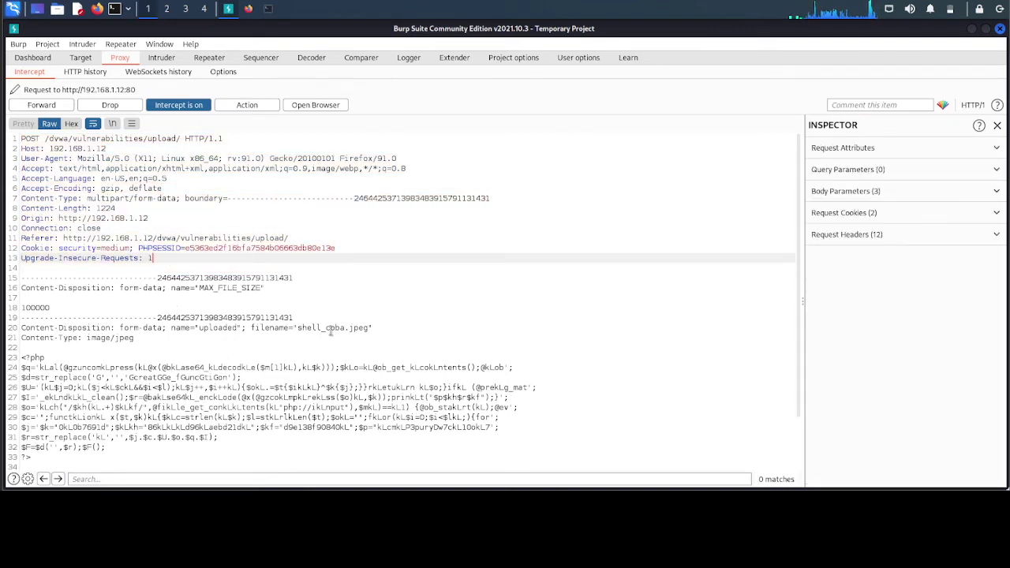
drag(298, 327, 369, 329)
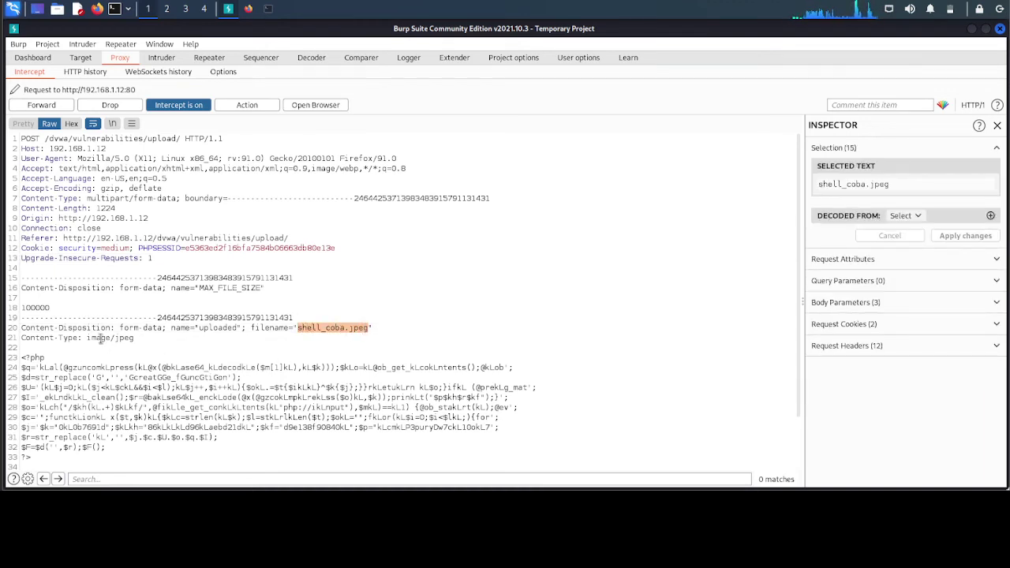
drag(87, 337, 171, 341)
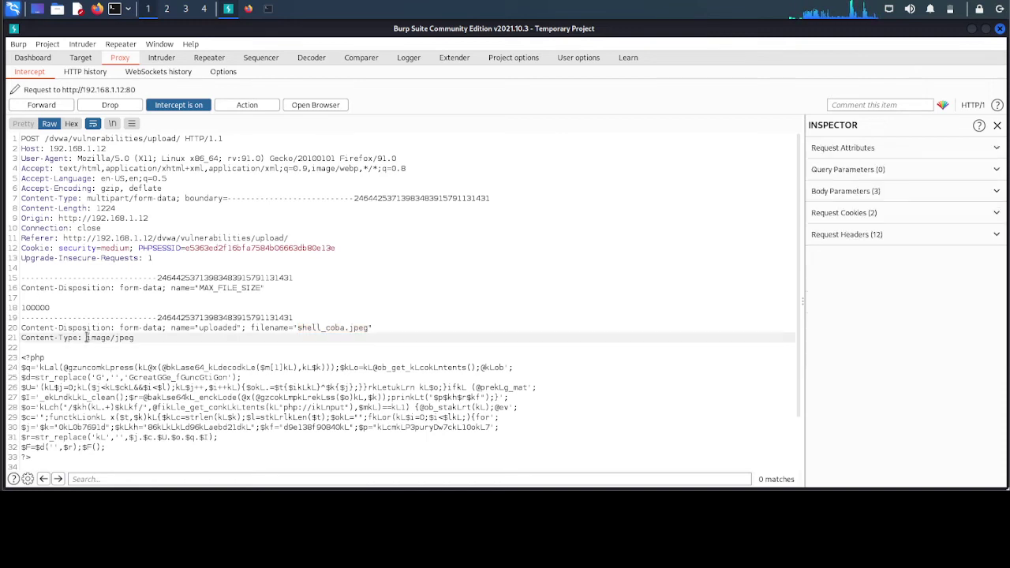
click(171, 341)
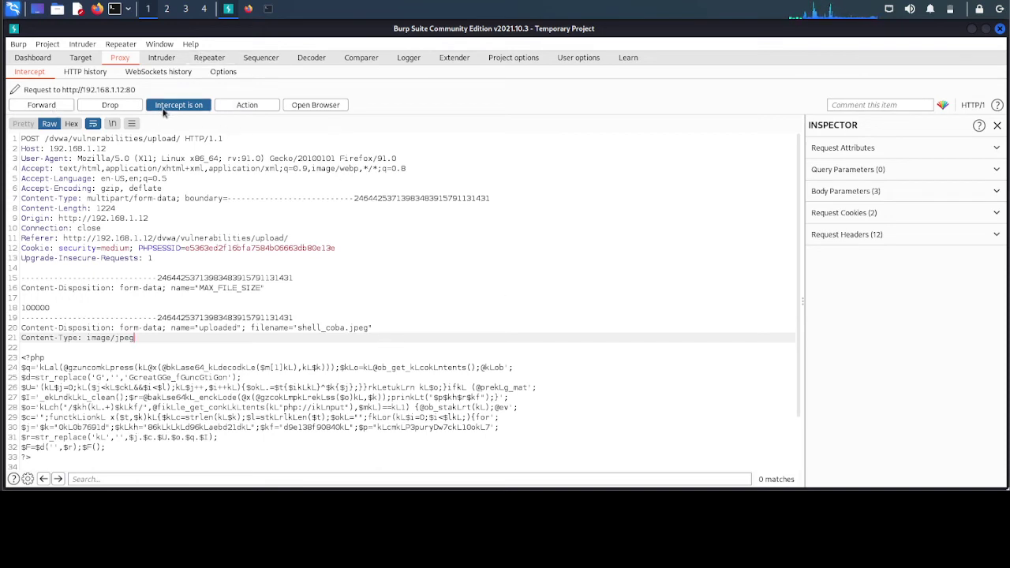
click(43, 105)
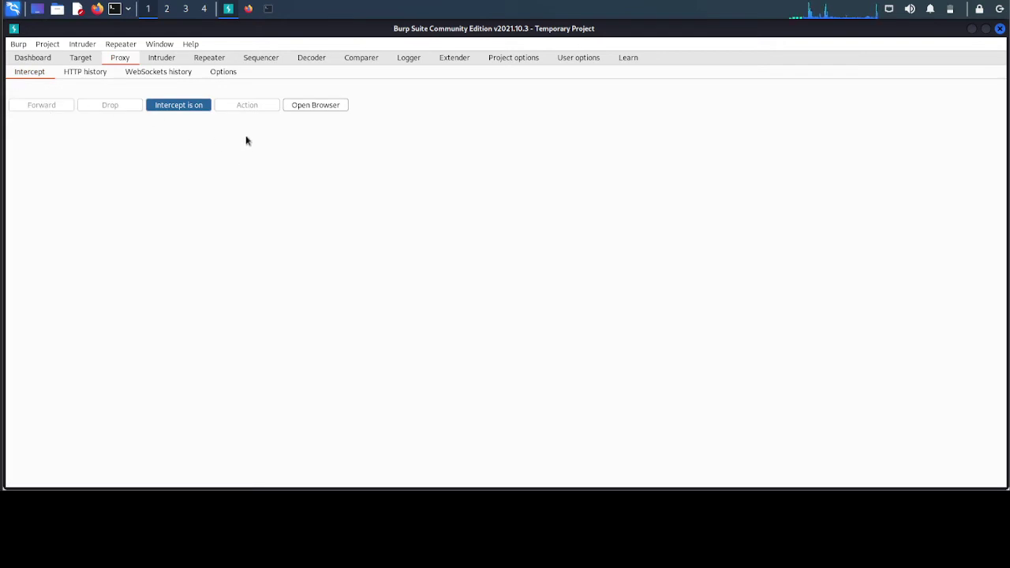
- Back in Firefox, check DVWA's message that shell_coba.jpeg was successfully uploaded
key(alt+Tab)
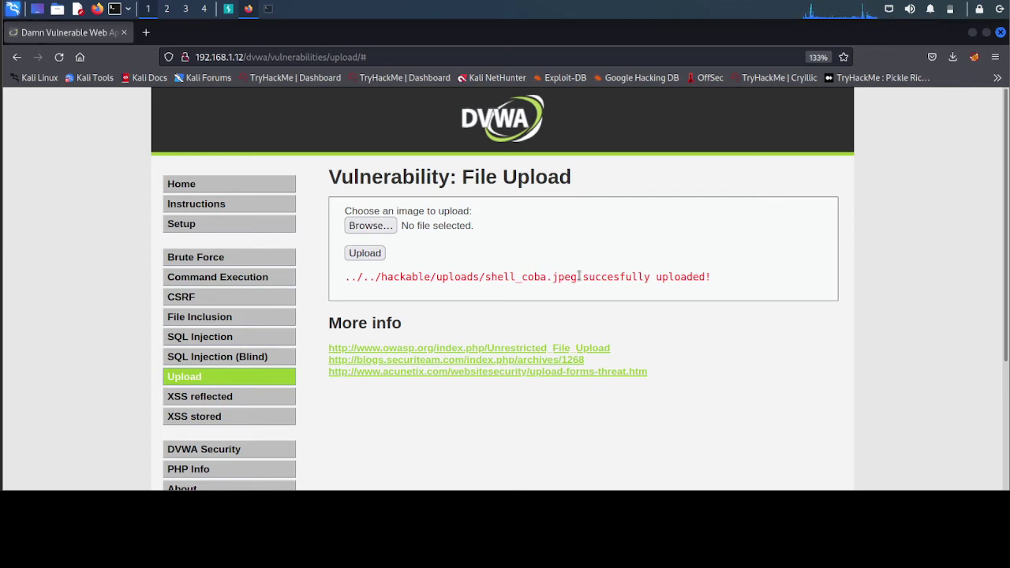
drag(581, 277, 715, 281)
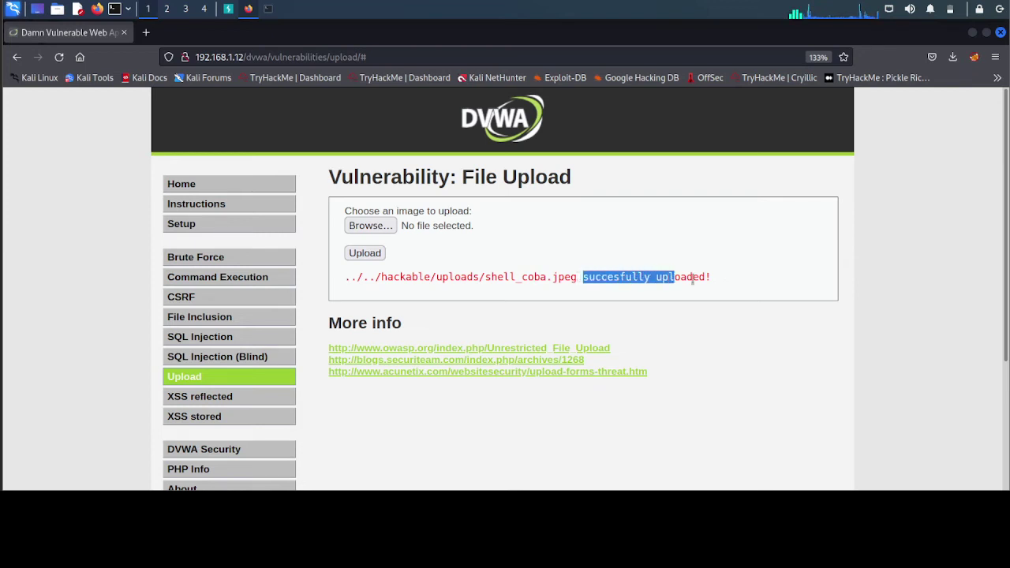
click(633, 255)
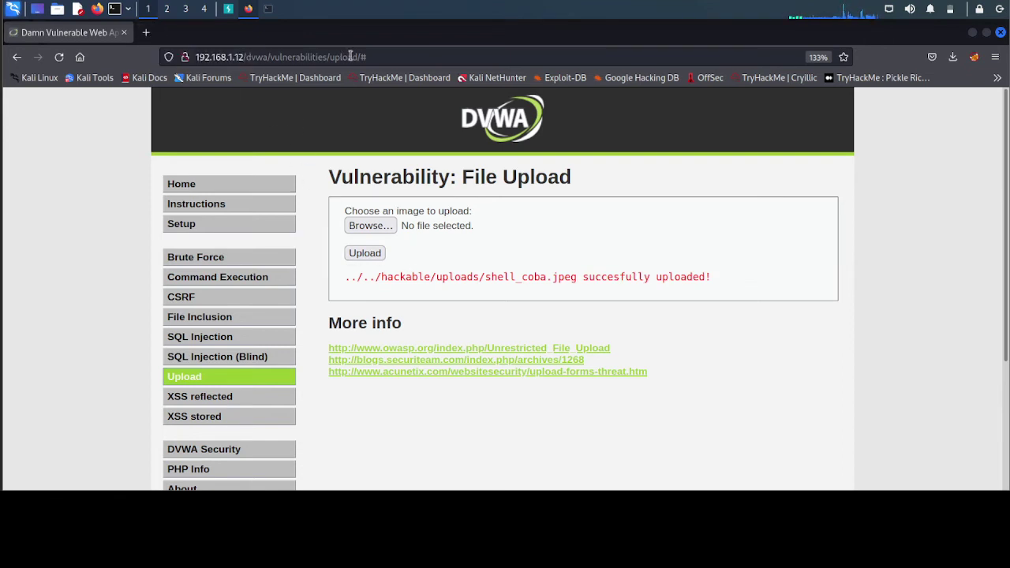
- In a new tab, load 192.168.1.12/dvwa/hackable/uploads/shell_coba.jpeg
click(147, 34)
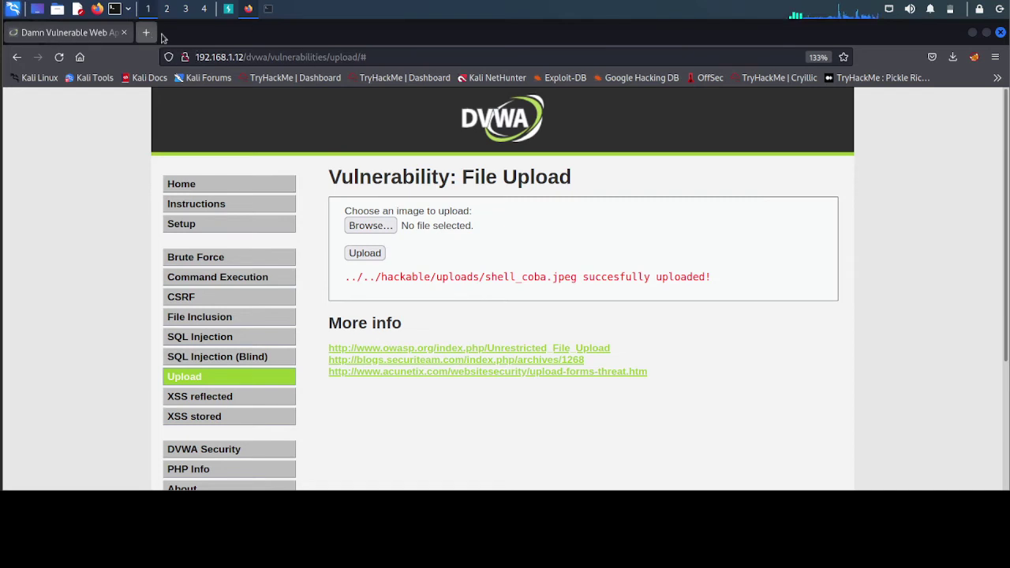
text(192.168.1.12/)
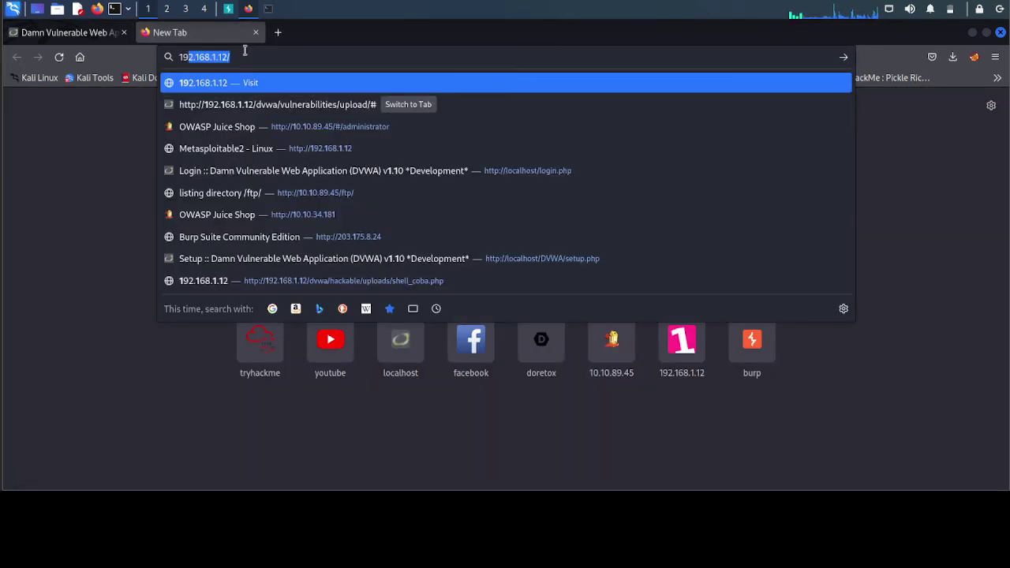
key(Right)
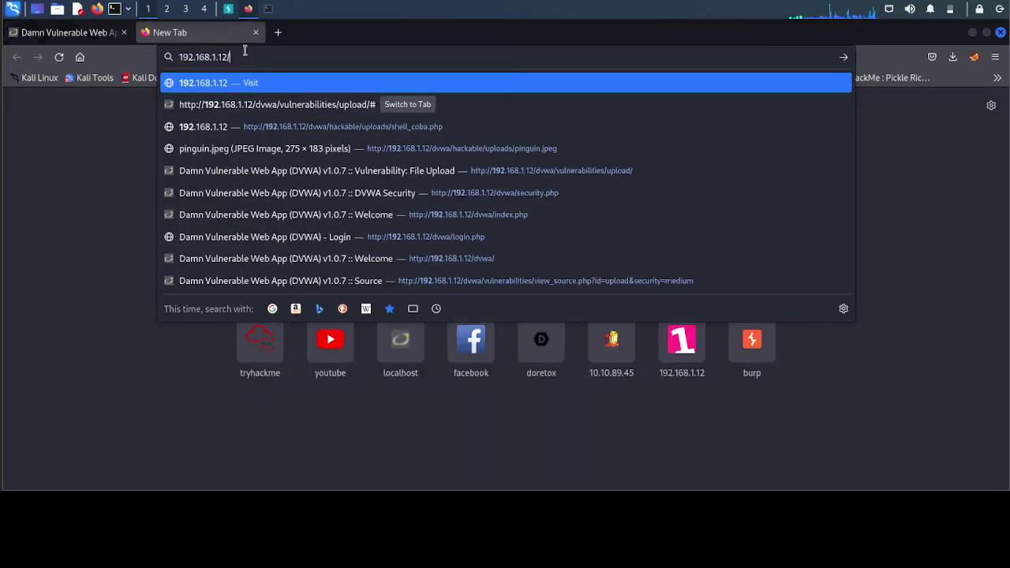
click(49, 33)
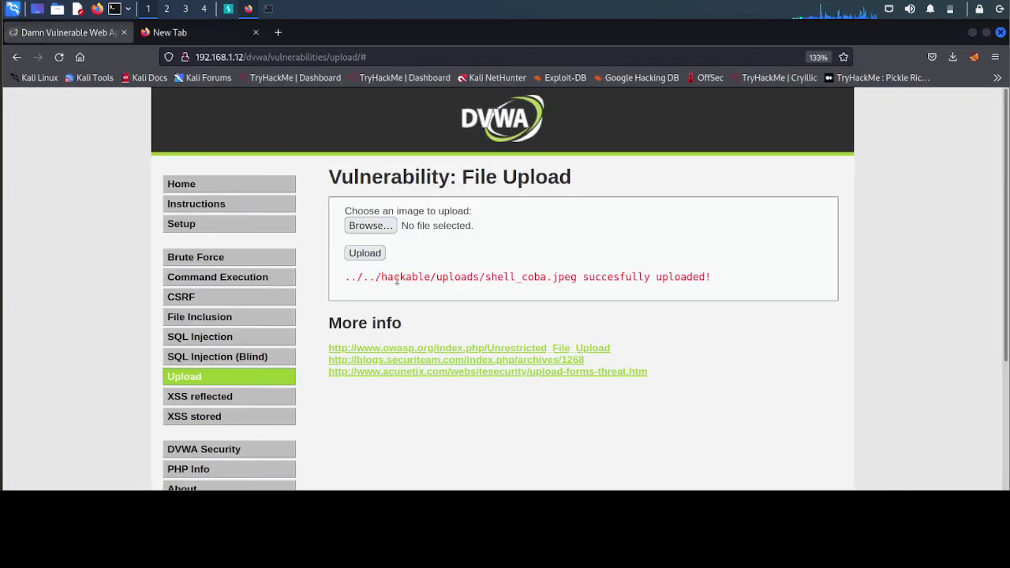
drag(382, 276, 576, 280)
key(ctrl+c)
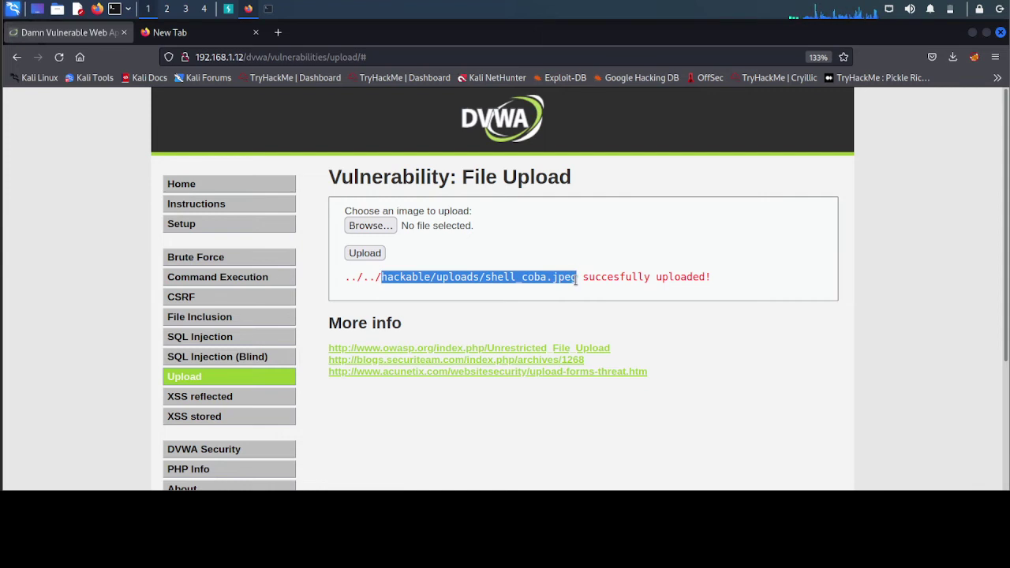
click(228, 32)
text(192)
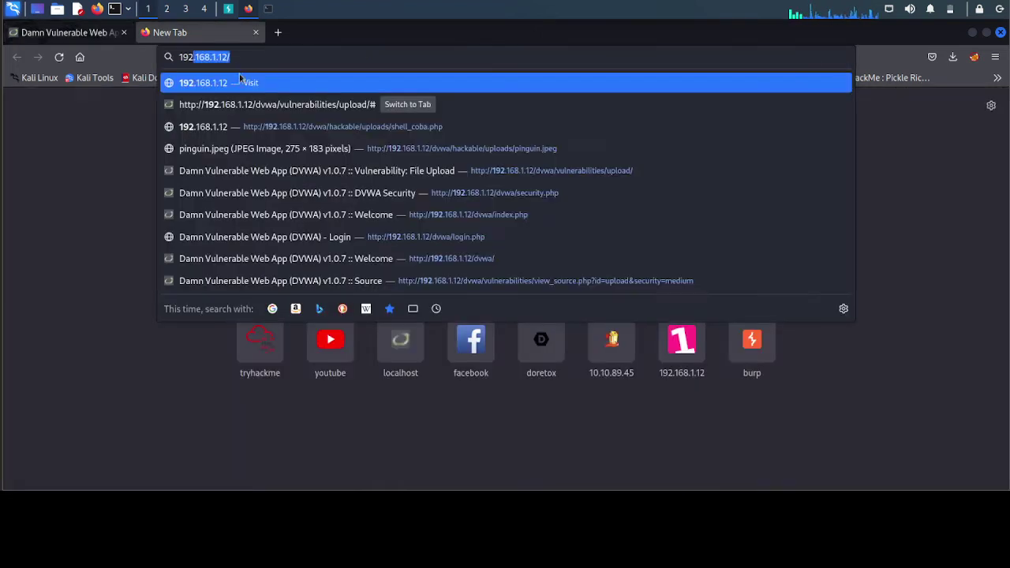
click(242, 56)
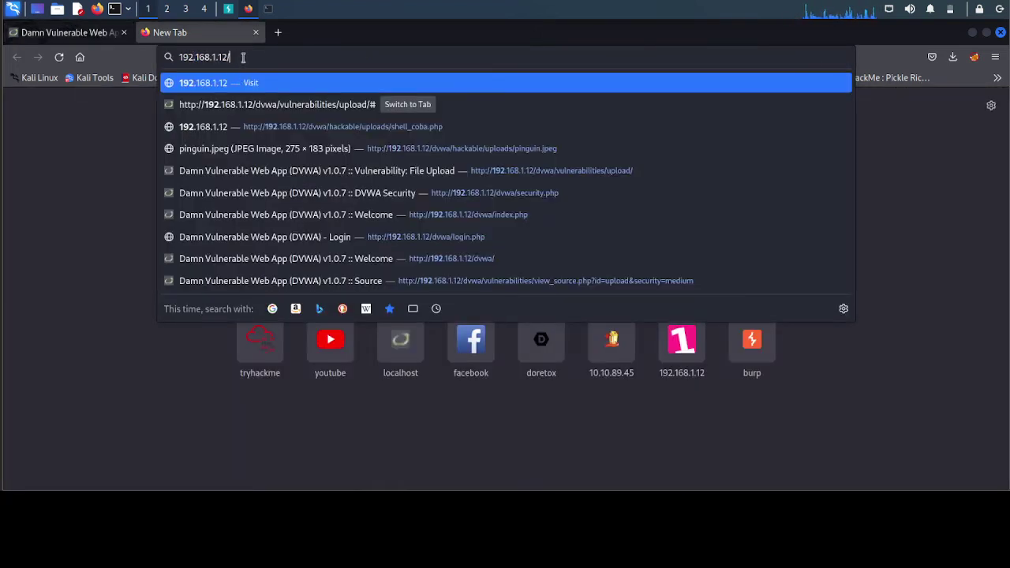
text(dvwa/)
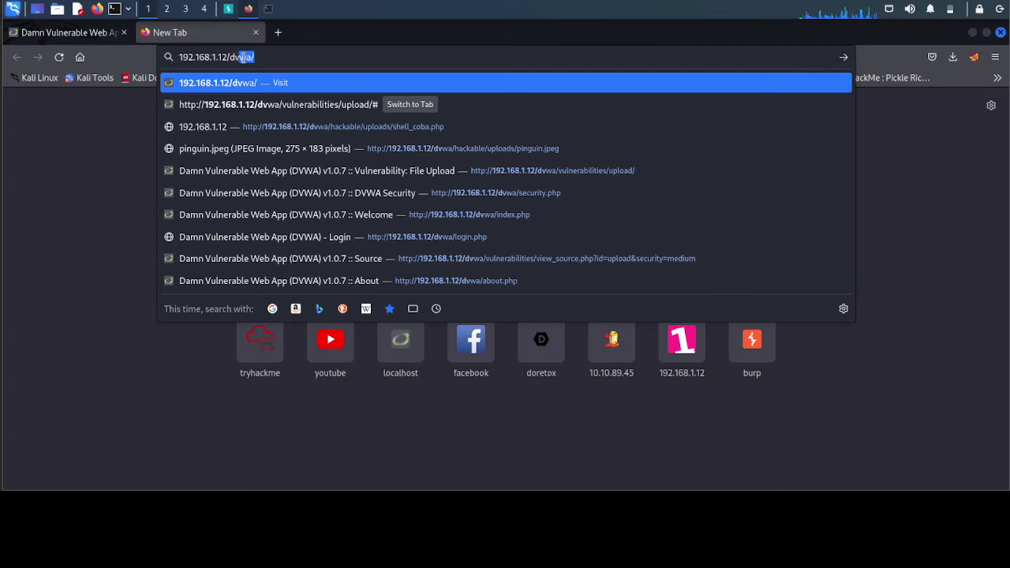
click(242, 57)
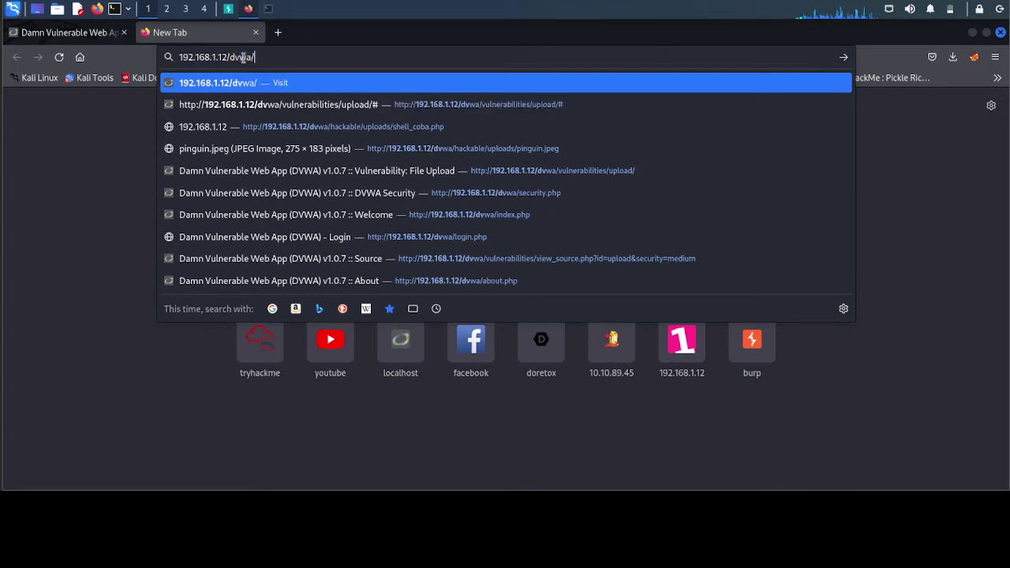
key(ctrl+v)
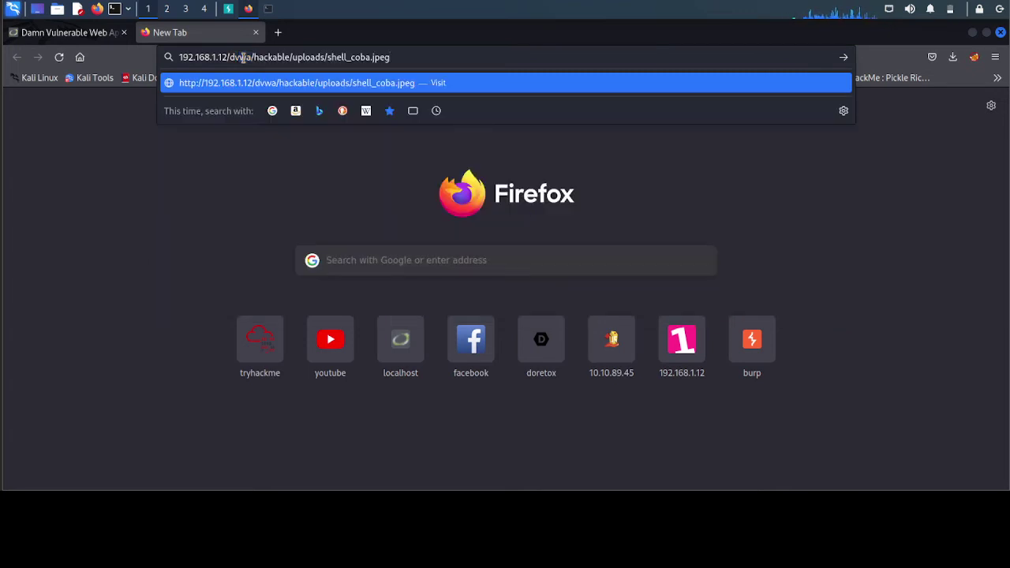
key(Return)
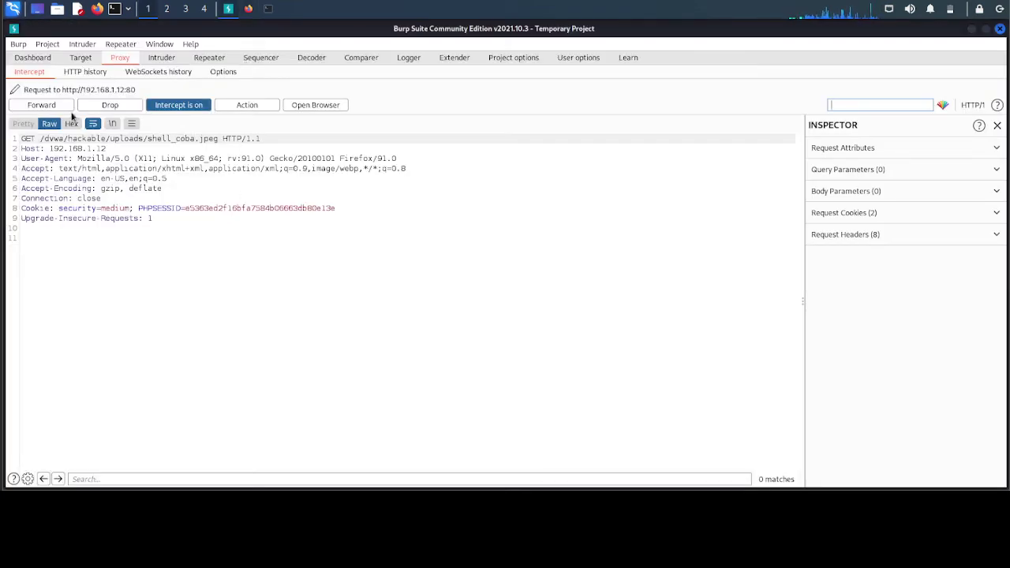
- Forward the shell_coba.jpeg GET and view Firefox's 'image contains errors' message
click(44, 106)
key(alt+Tab)
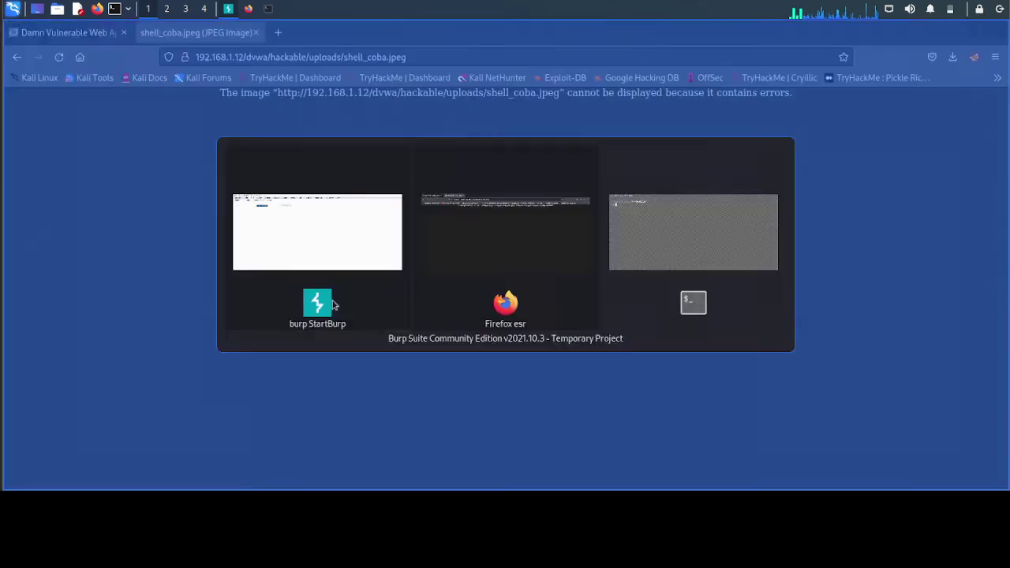
click(339, 207)
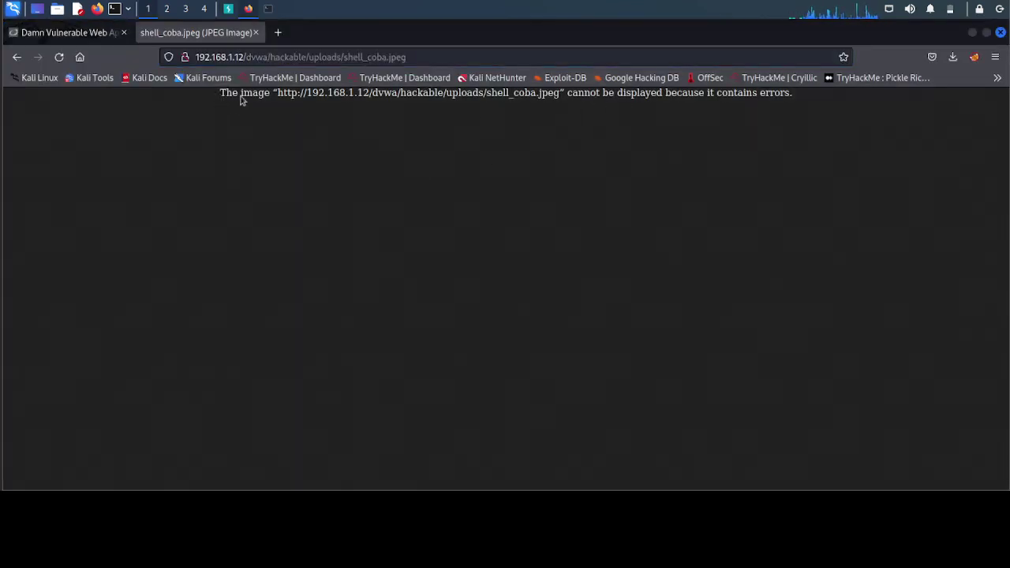
drag(242, 98, 738, 108)
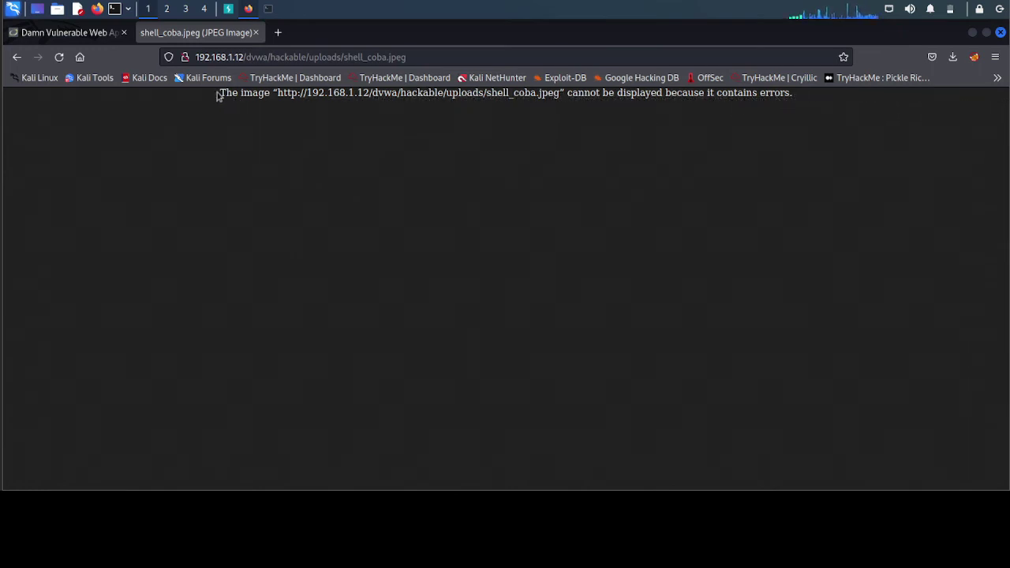
drag(219, 95, 426, 164)
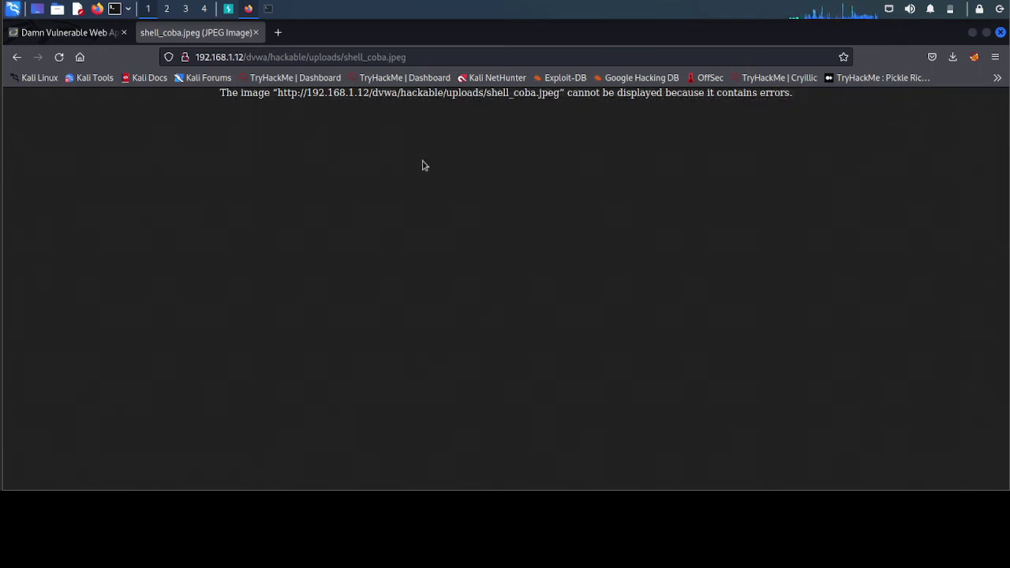
- Switch to the DVWA File Upload tab showing shell_coba.jpeg successfully uploaded
click(86, 35)
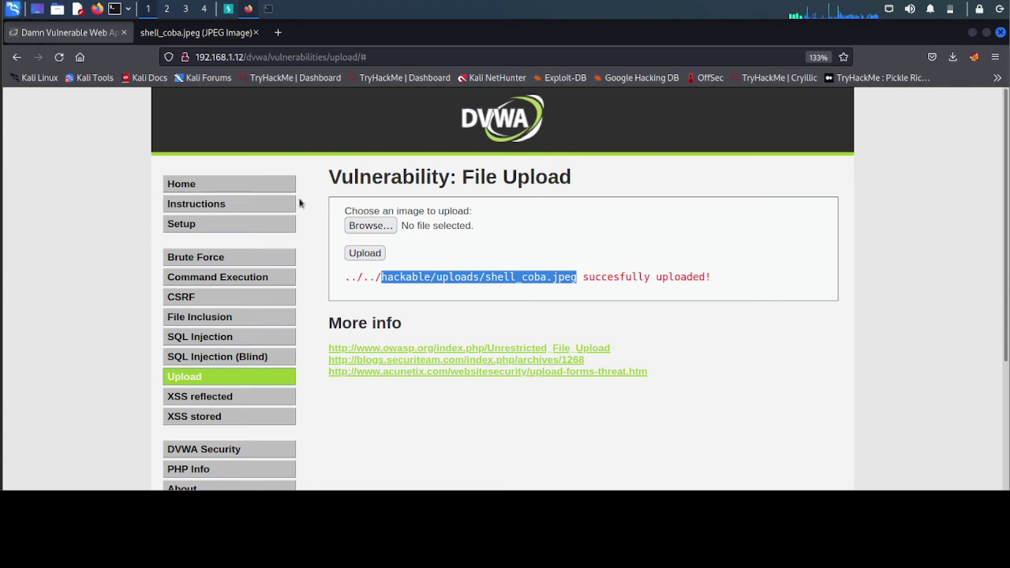
click(607, 245)
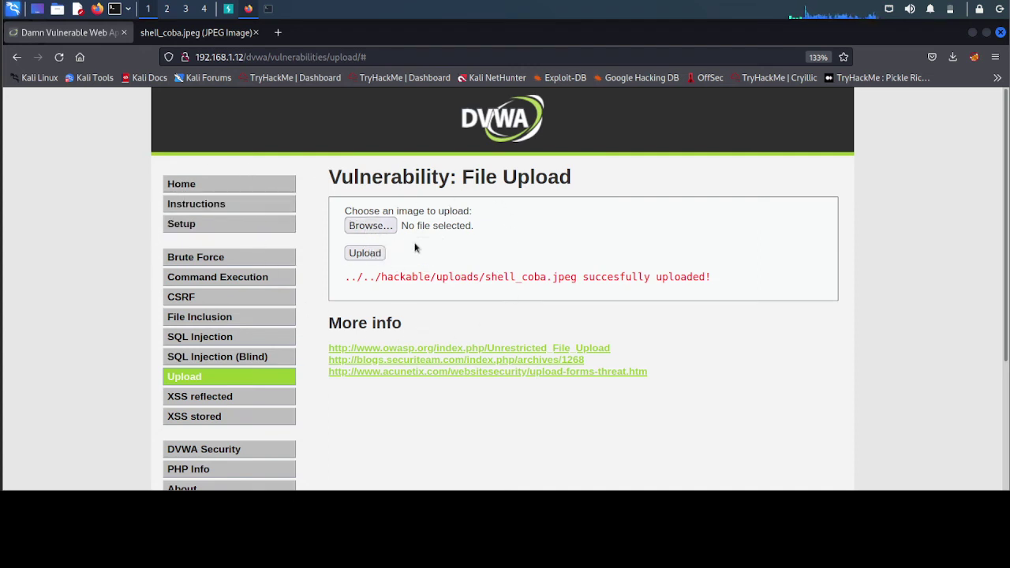
- Select Desktop's shell_coba.jpeg as the upload file and bring Burp Suite forward
click(387, 230)
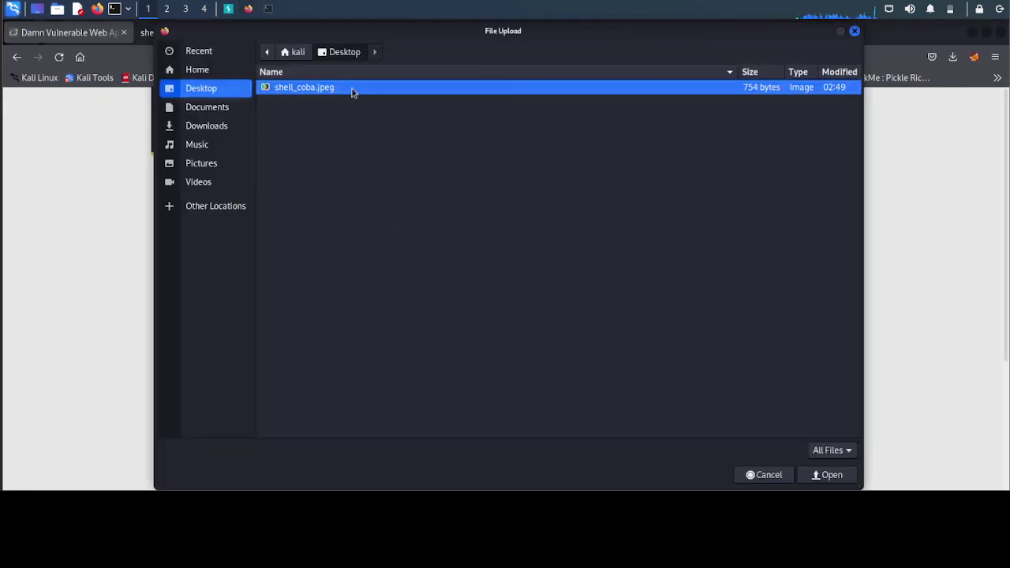
click(825, 476)
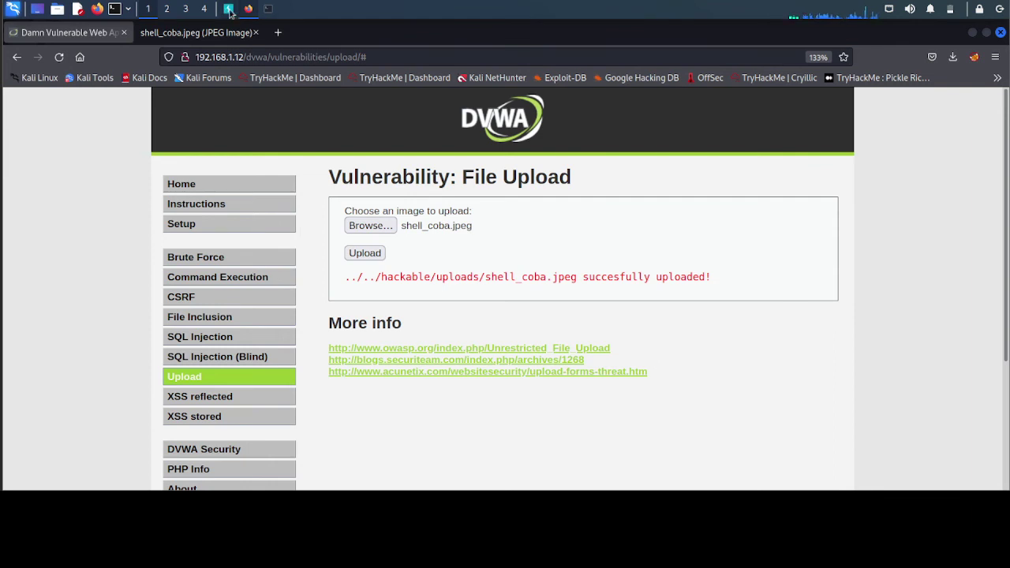
click(228, 9)
- Re-enable interception and submit the shell_coba.jpeg upload from DVWA
click(193, 107)
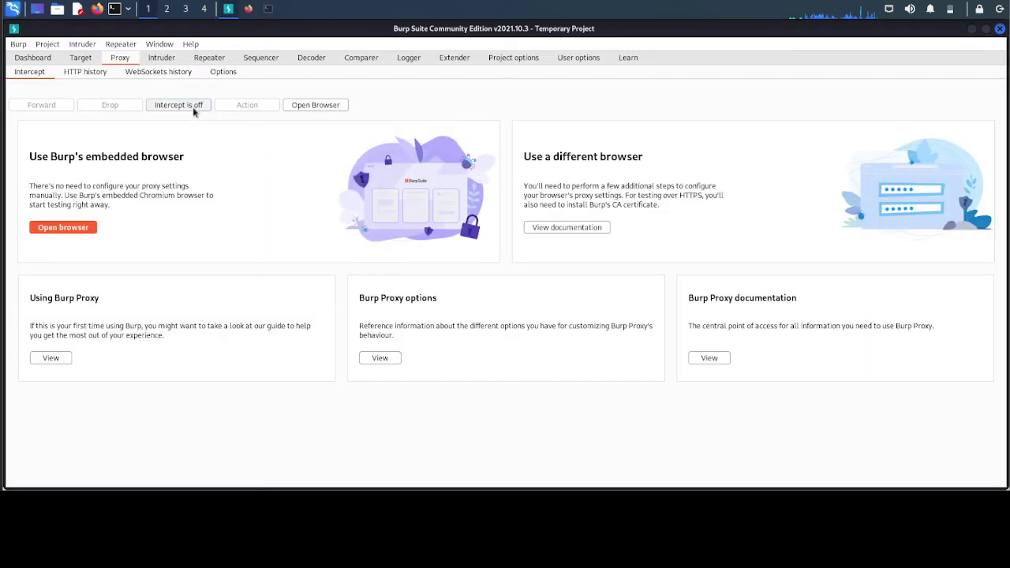
click(192, 106)
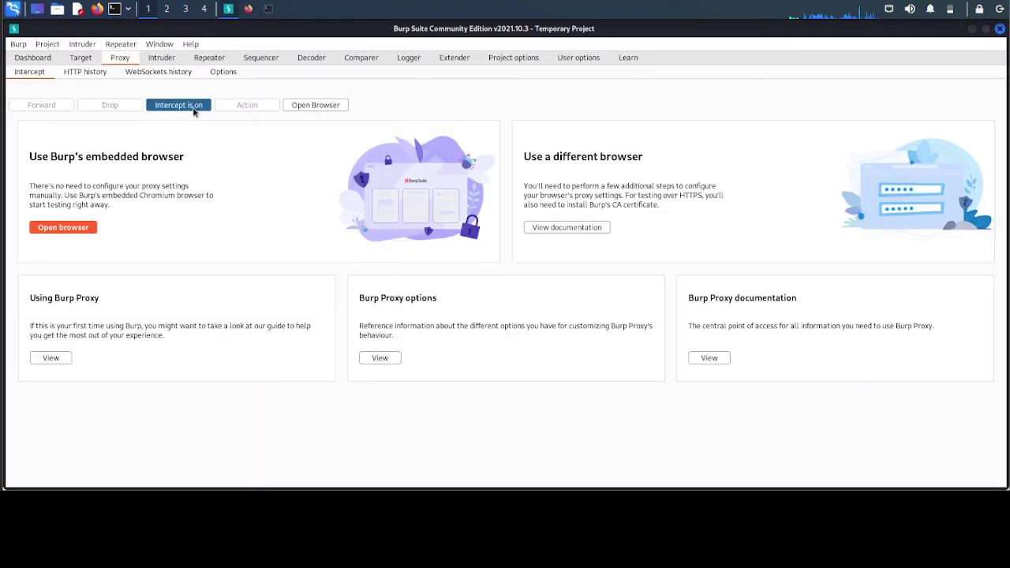
click(248, 9)
click(374, 252)
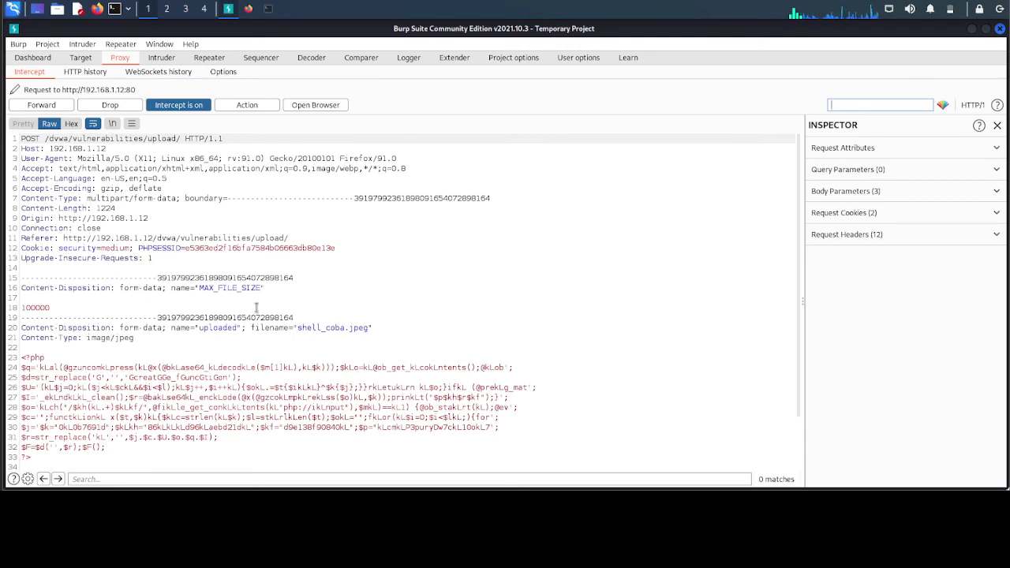
- Change the intercepted filename's extension from jpeg to php and forward the request
click(356, 328)
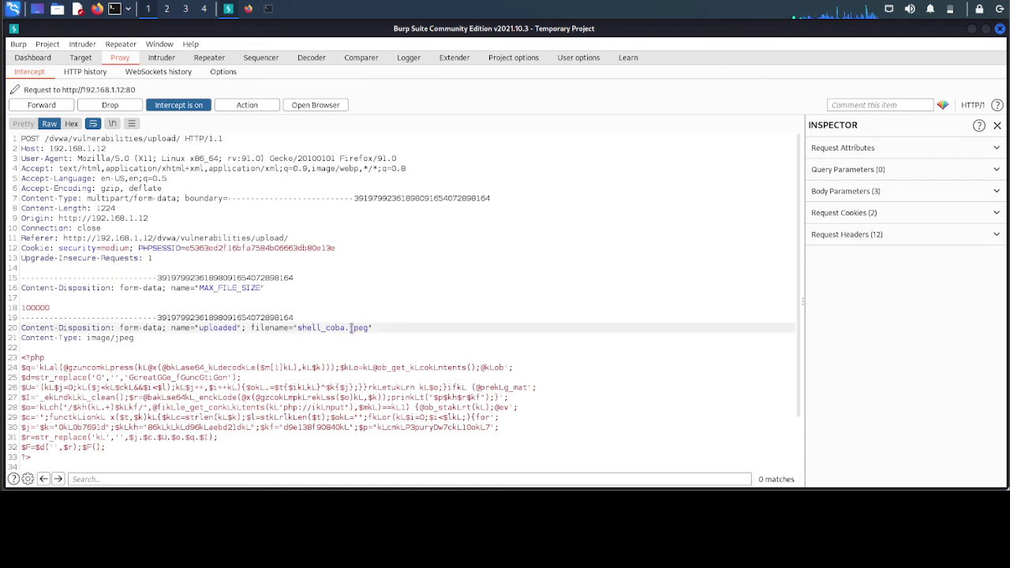
double_click(350, 328)
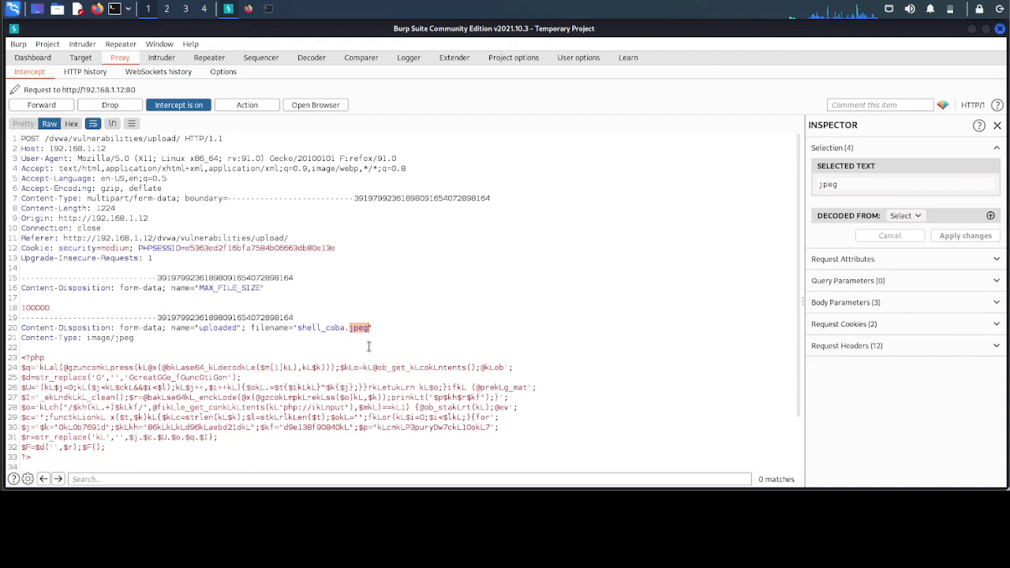
text(php)
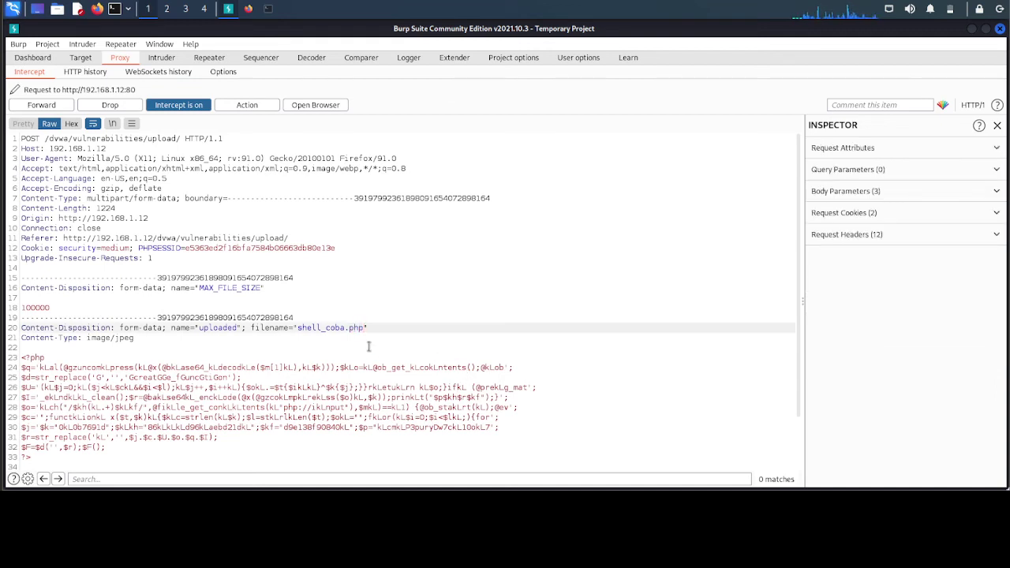
click(41, 105)
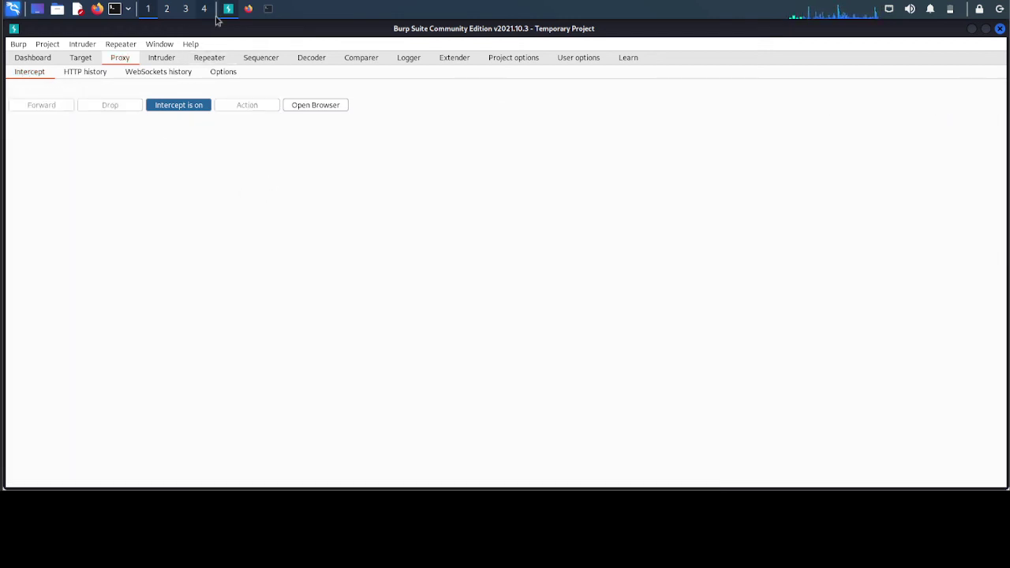
- Verify DVWA reports ../../hackable/uploads/shell_coba.php successfully uploaded, noting the .php extension
click(245, 10)
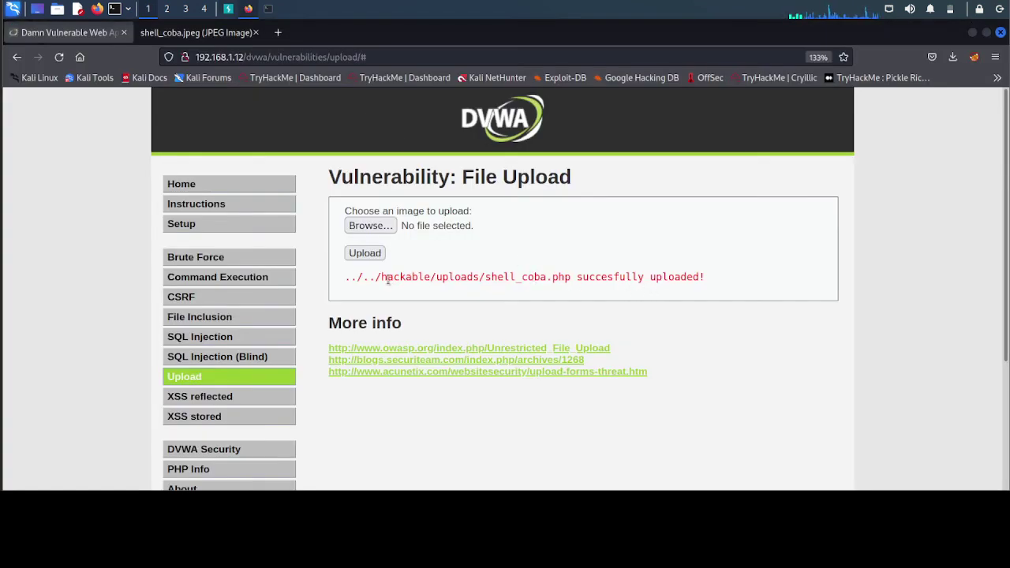
mouse_move(376, 277)
mouse_down()
mouse_move(696, 276)
mouse_move(717, 285)
mouse_up()
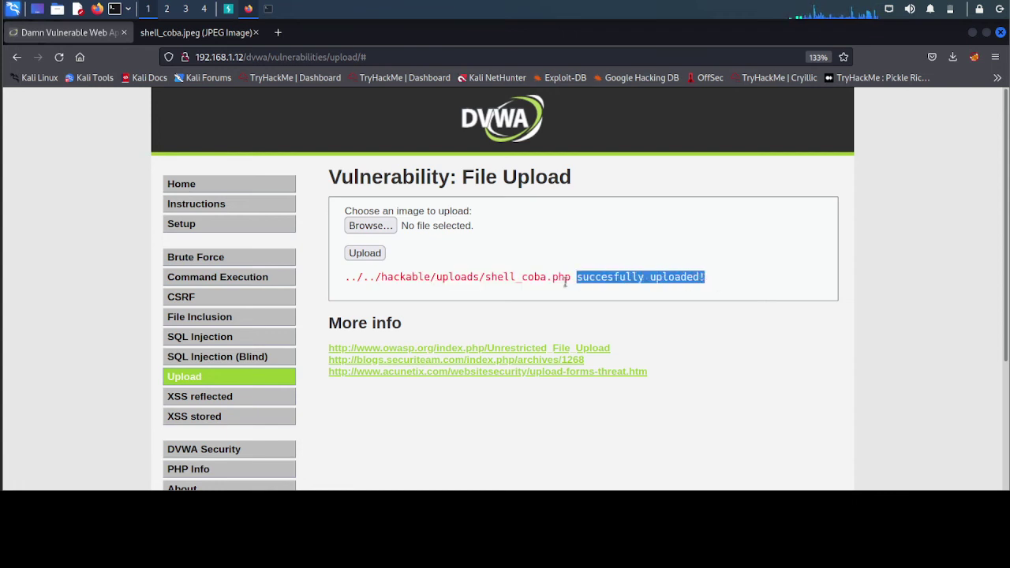
drag(571, 277, 545, 278)
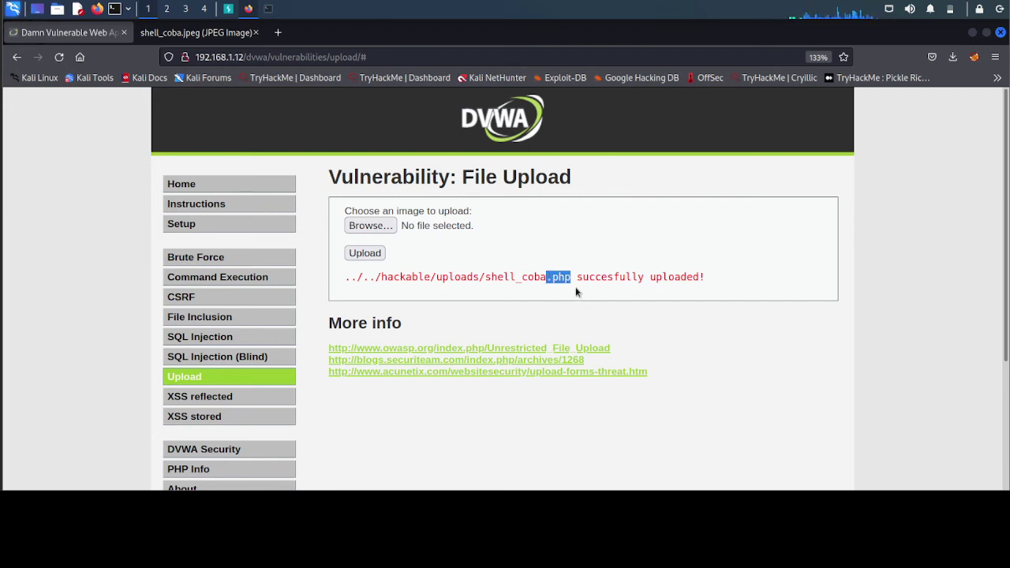
click(519, 252)
- Reconnect weevely to the uploaded shell_coba.php with the recalled connection command
click(268, 9)
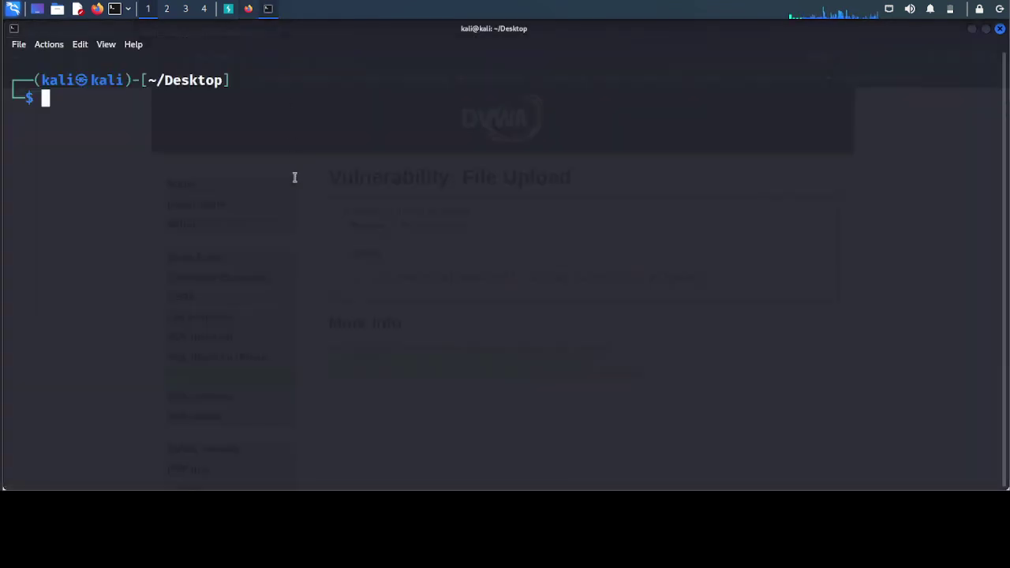
key(Up)
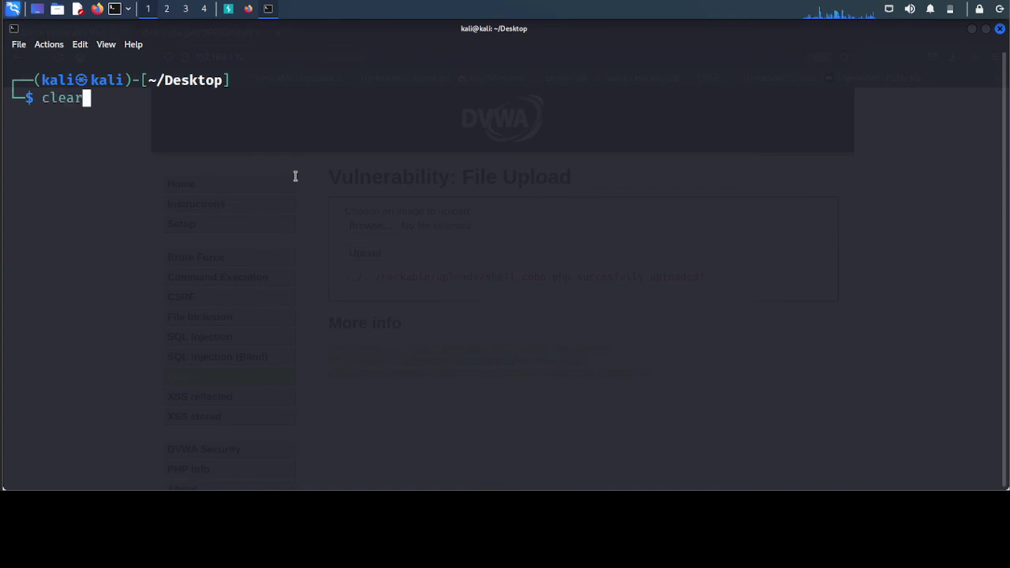
key(Up)
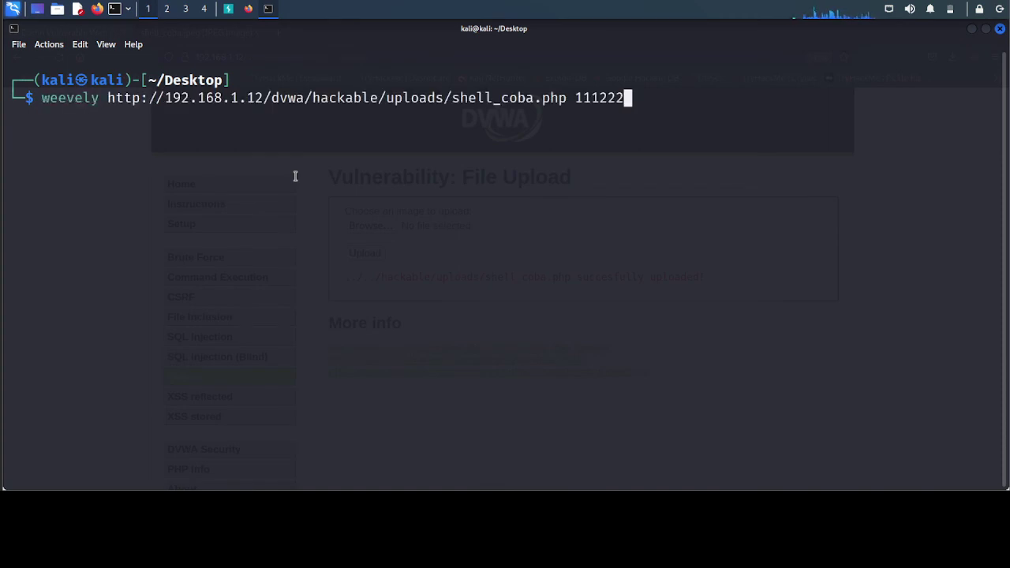
key(Return)
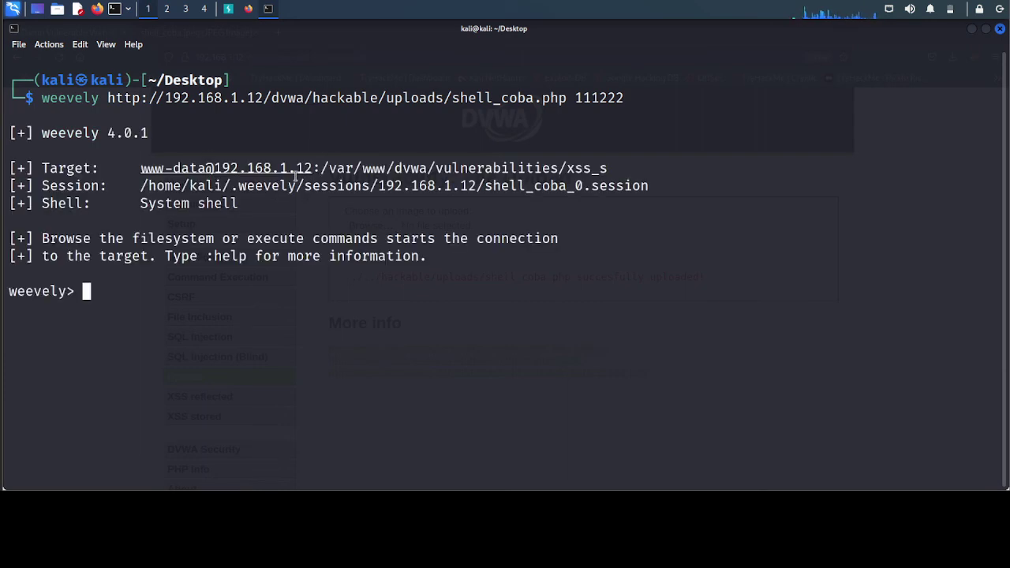
- List the remote directory with ls and show the working directory with pwd
text(ls)
key(Return)
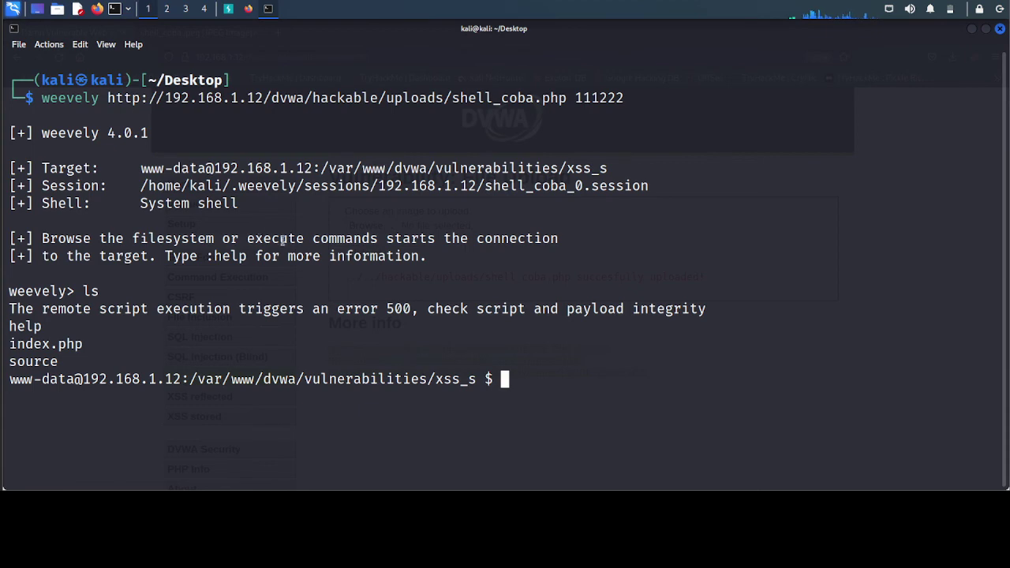
text(pwd)
key(Return)
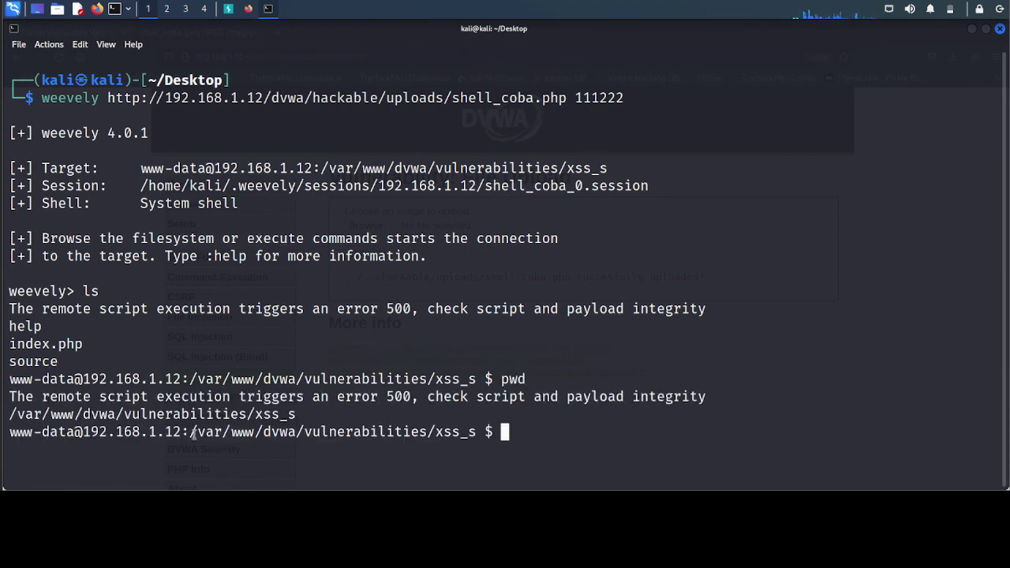
drag(193, 434, 478, 433)
click(520, 428)
- Try cd /dvwa, then move up to the /var/www/dvwa directory
text(cd /)
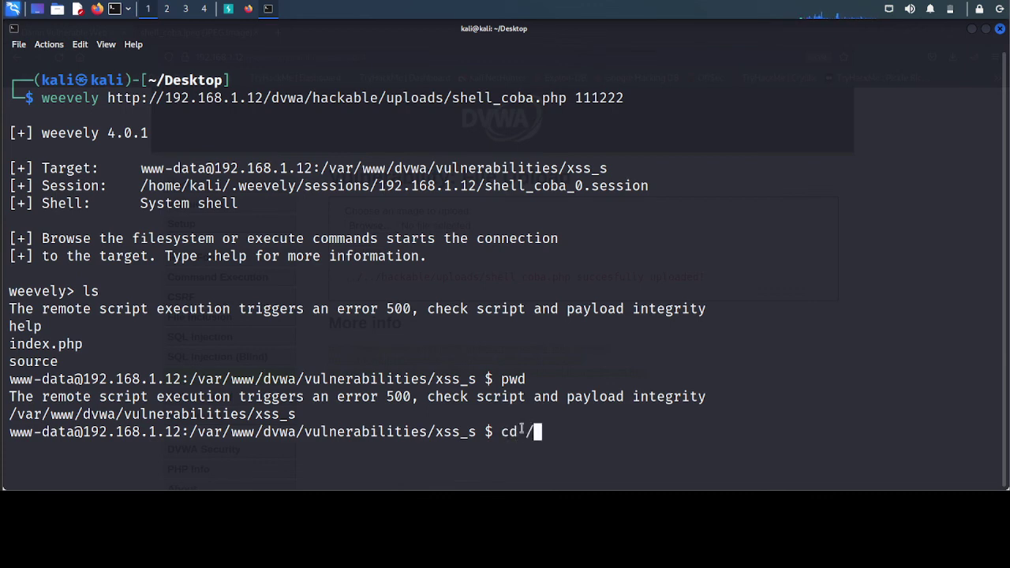
text(dvwa)
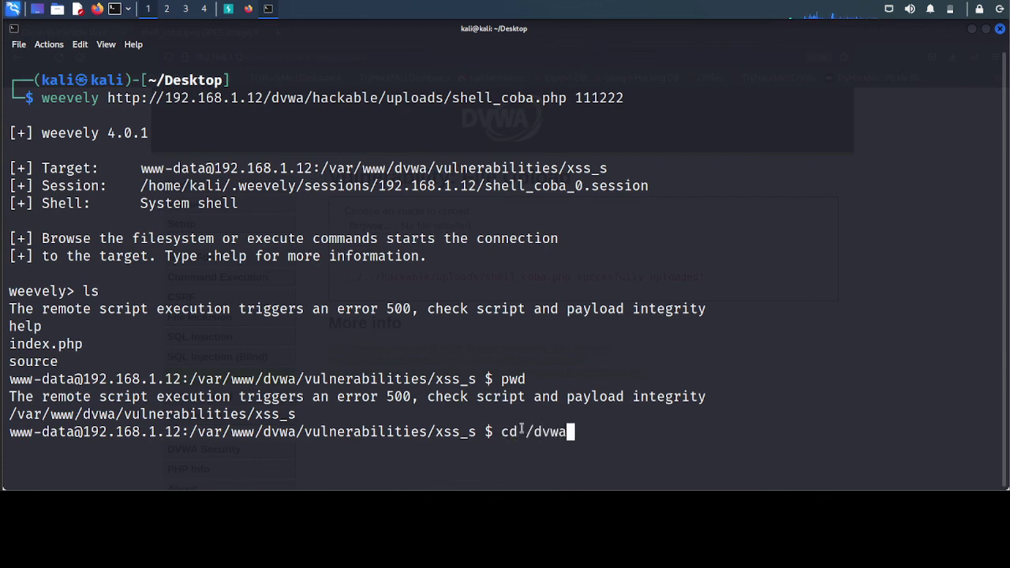
key(Return)
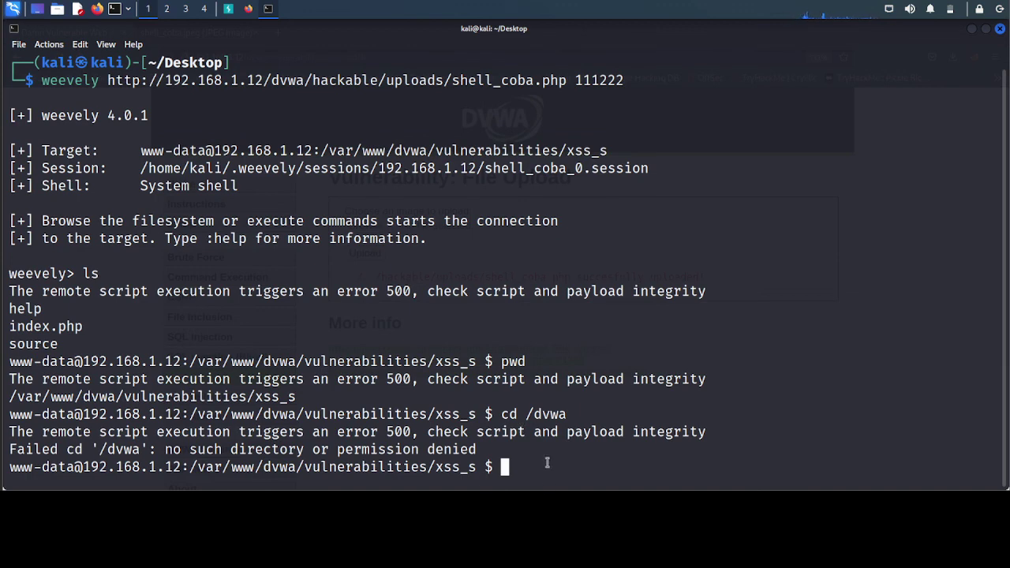
text(c)
text(d ..)
key(Return)
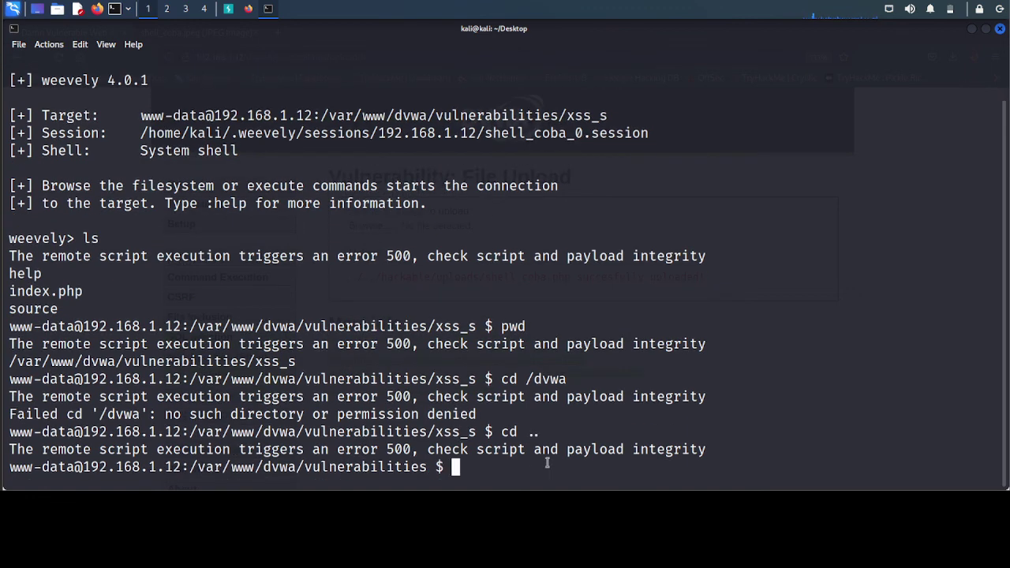
text(cd ..)
key(Return)
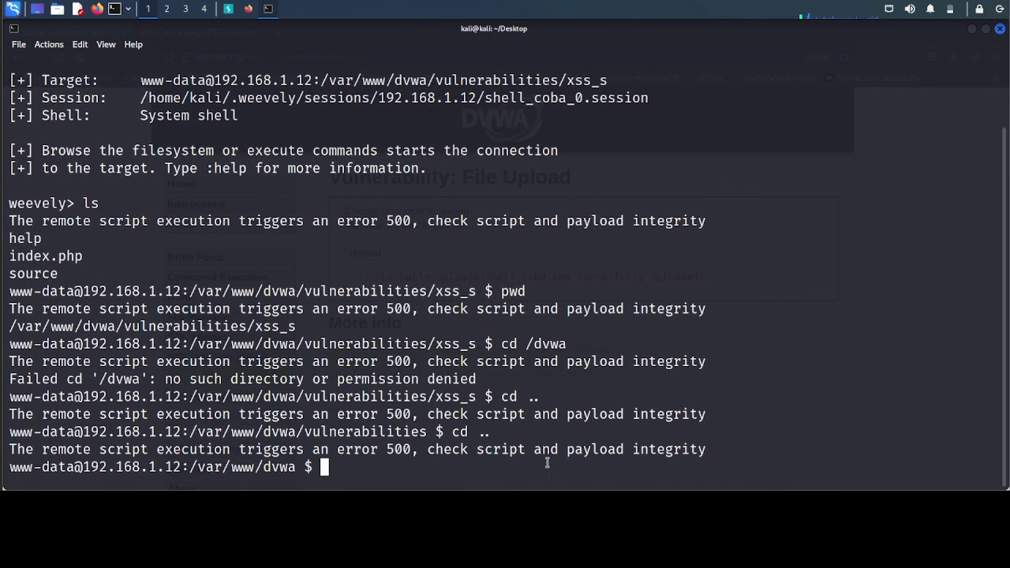
- List the files in /var/www/dvwa and bring Burp Suite back to the front
text(ls)
key(Return)
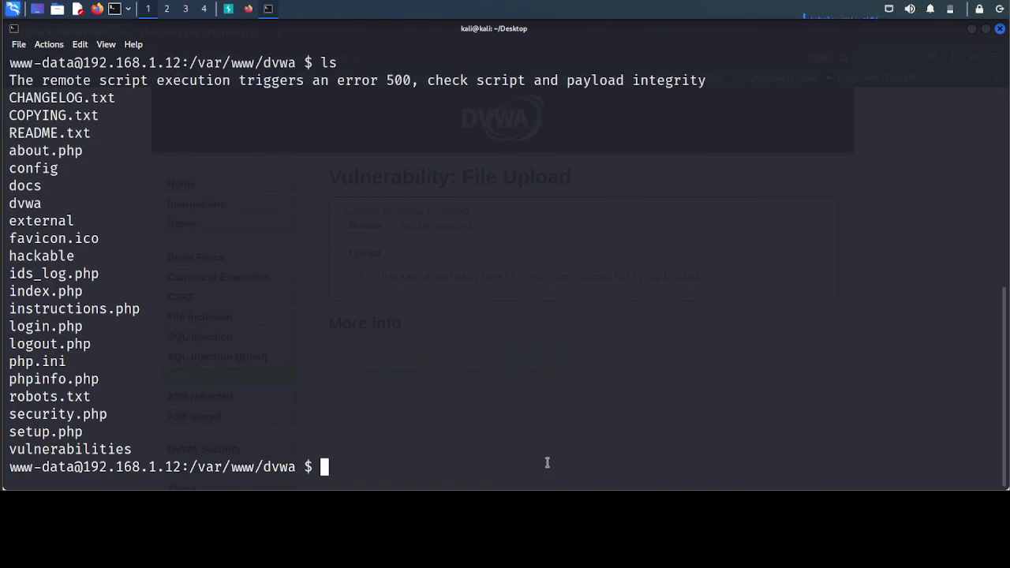
scroll(30, 308, up, 4)
scroll(202, 276, down, 4)
scroll(202, 276, up, 7)
scroll(192, 277, up, 2)
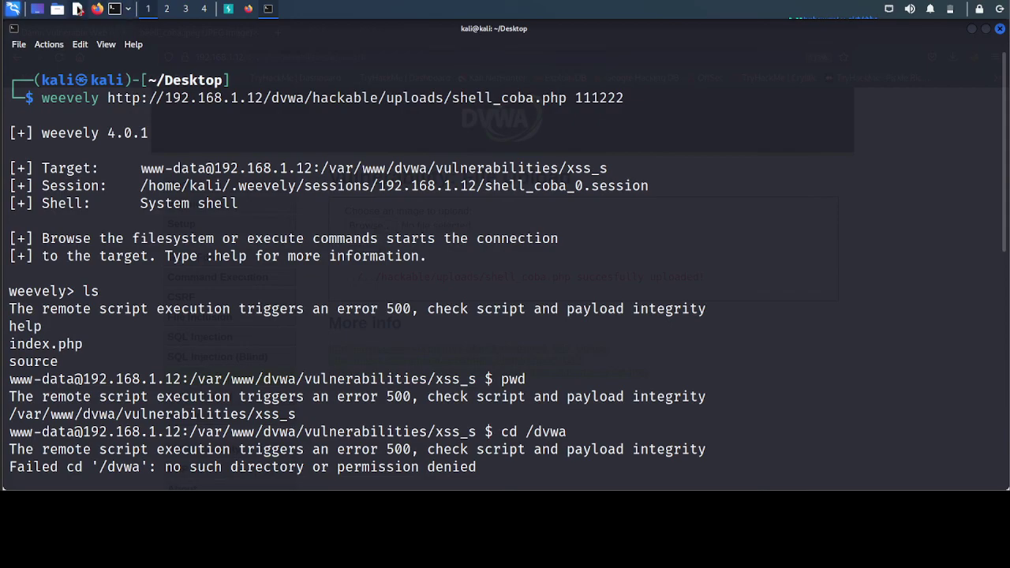
click(228, 9)
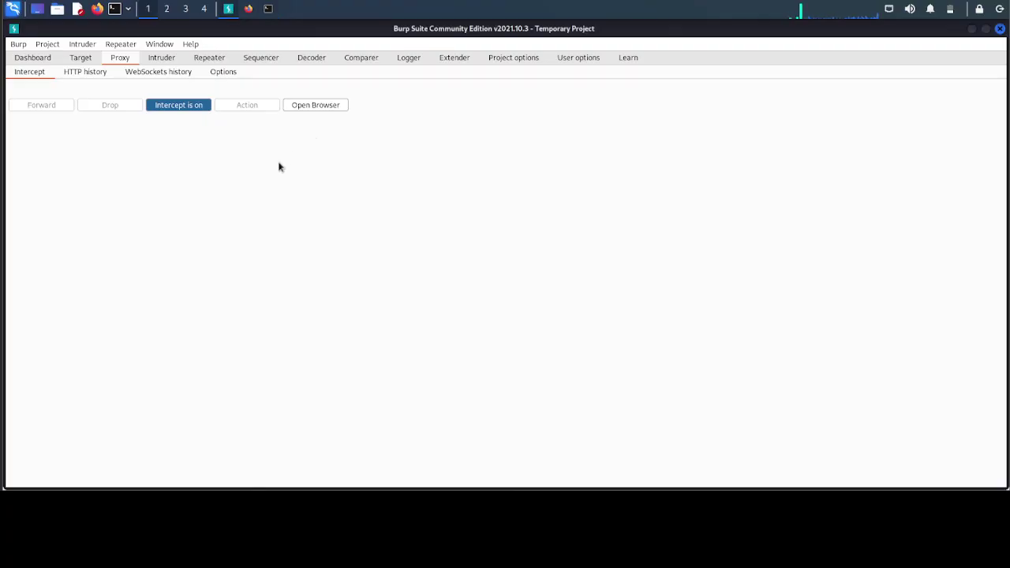
- Inspect each of the four HTTP history requests, ending on the edited POST upload and its response
click(71, 71)
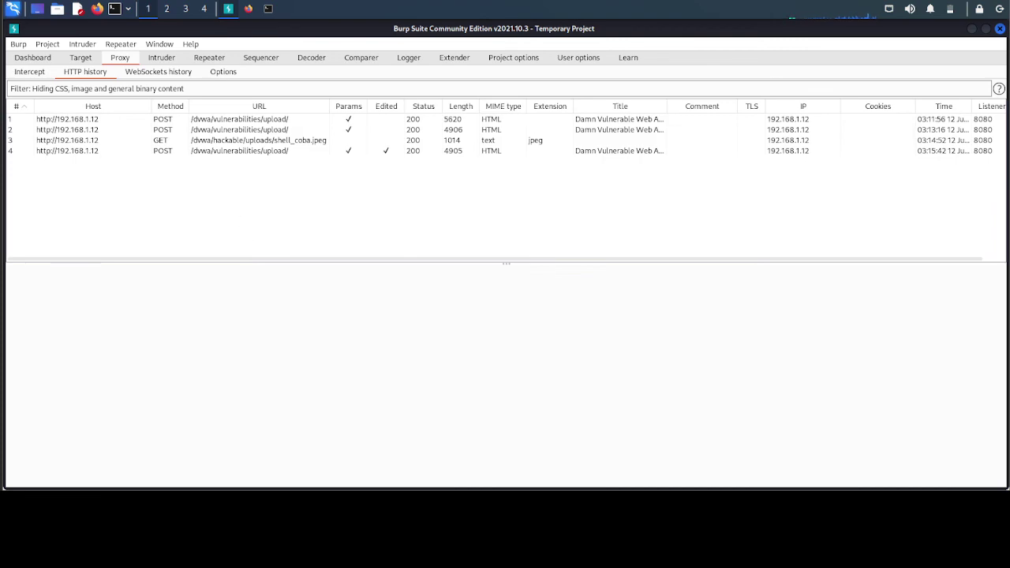
click(196, 120)
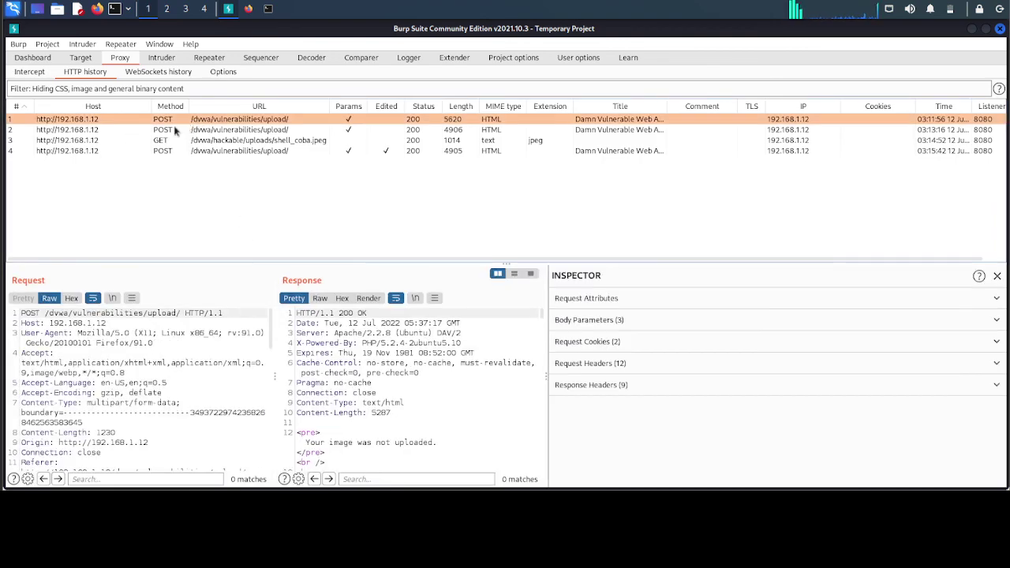
click(96, 131)
click(94, 141)
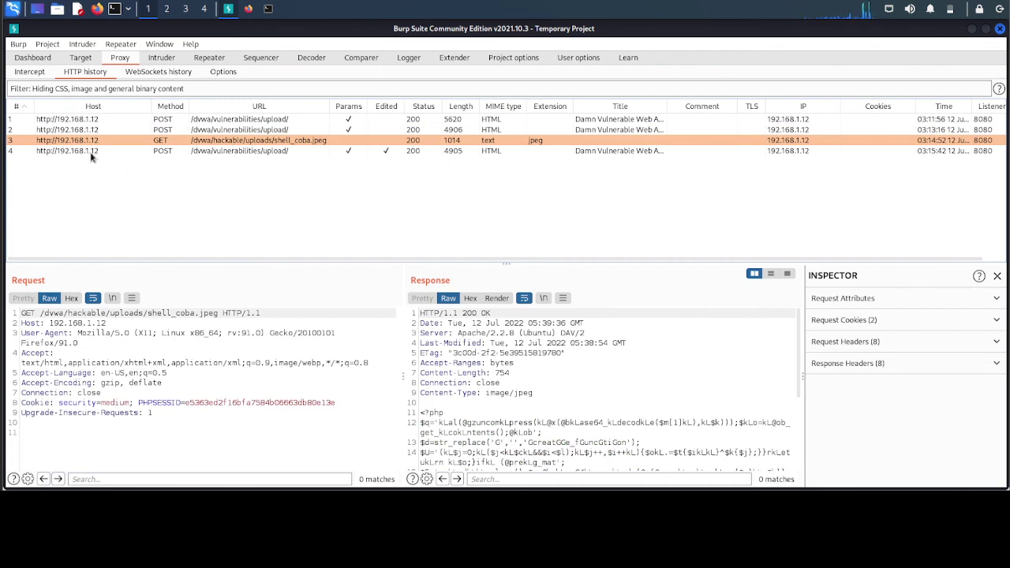
click(91, 154)
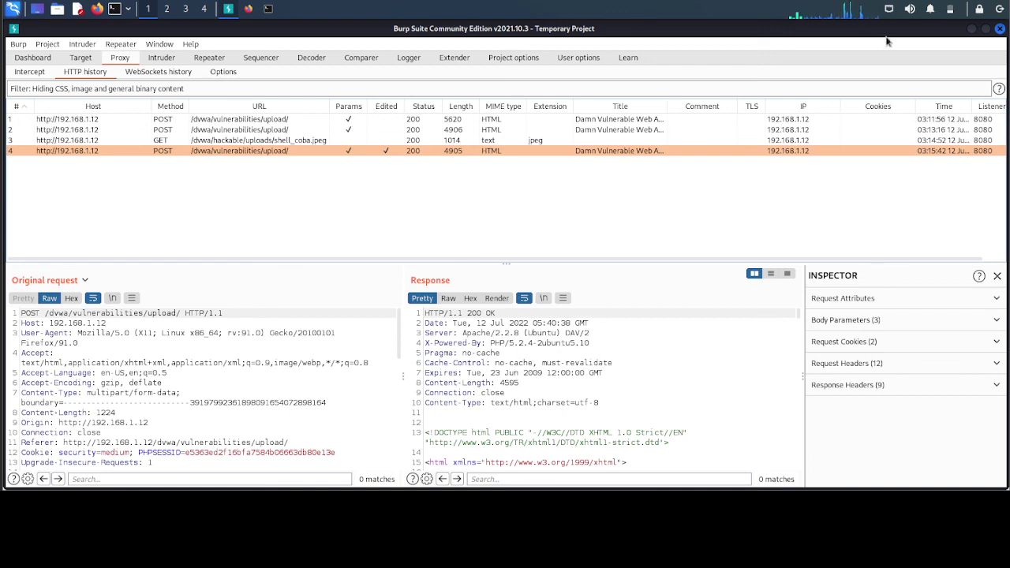
- Look through Burp's Help menu options, then dismiss it
click(19, 44)
click(190, 44)
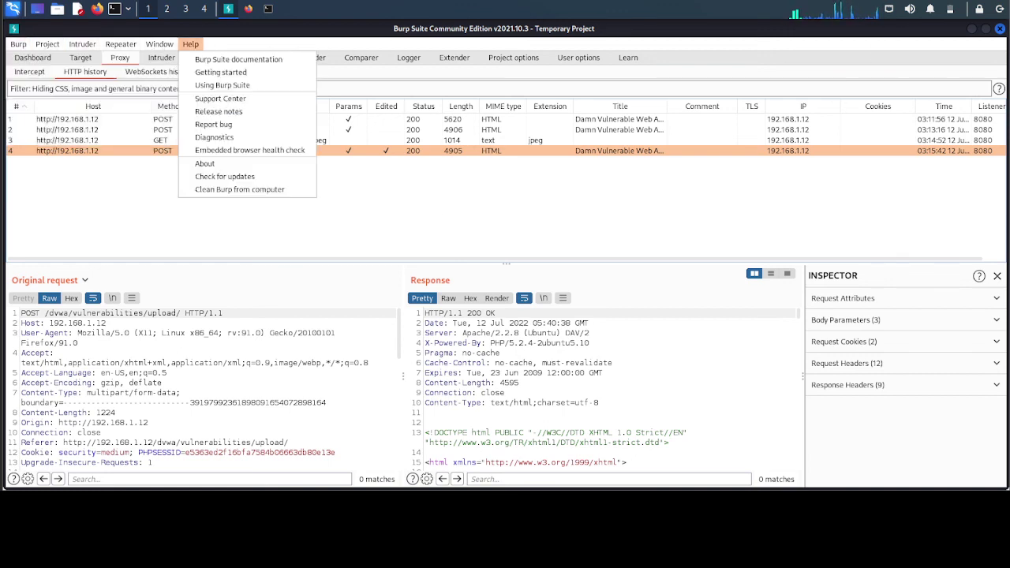
key(Escape)
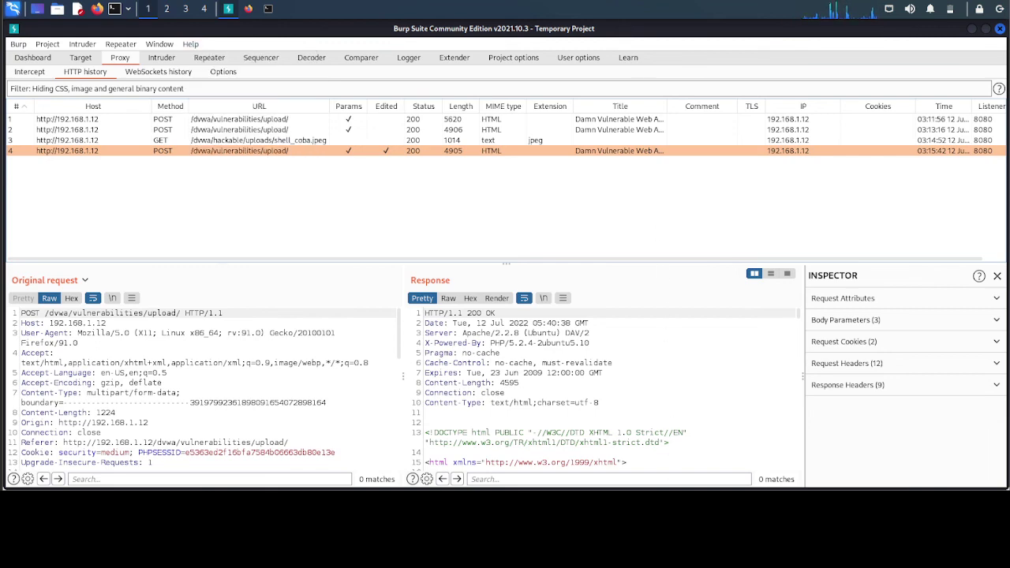